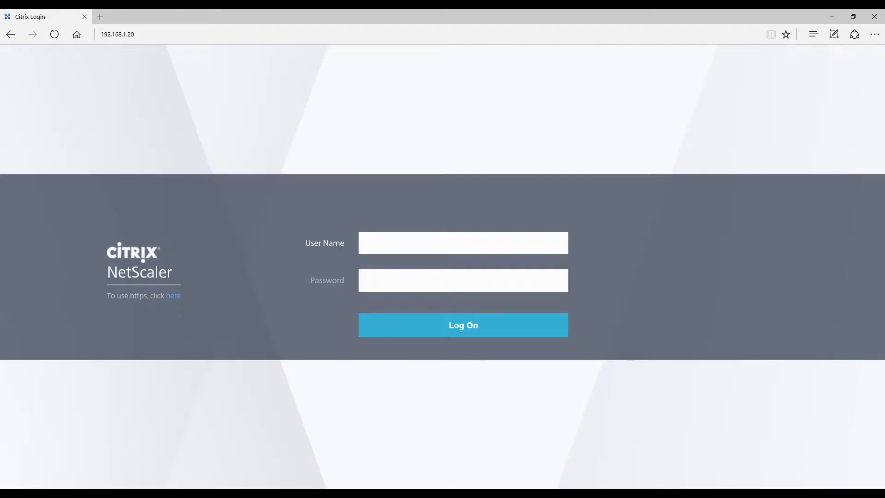
Log on to NetScaler with the user name nsroot and the account password.
text(nsroot)
key(Tab)
text(••••••)
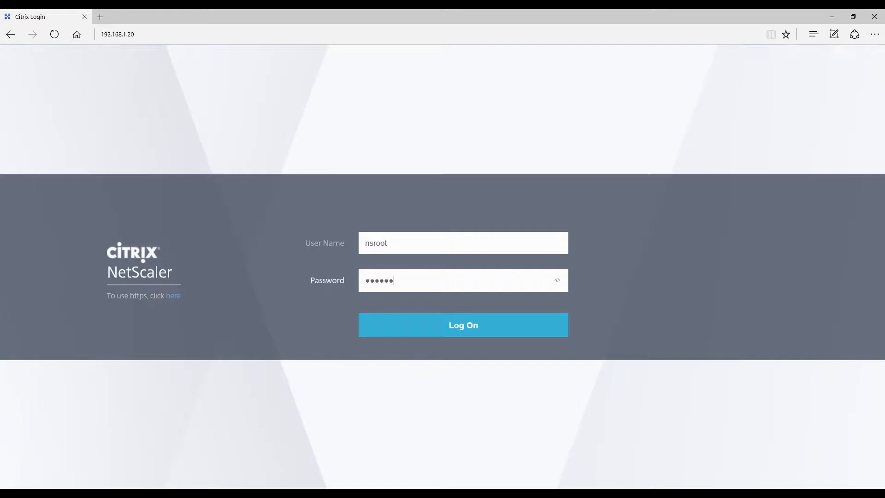
key(Return)
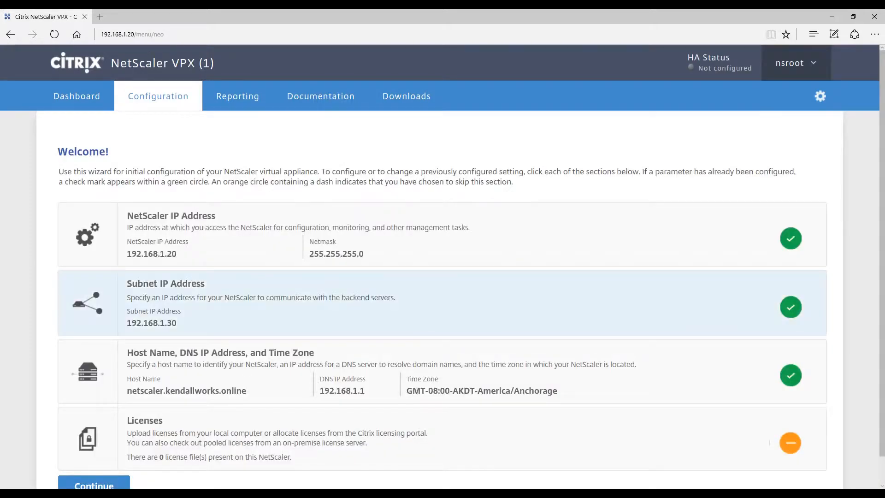
Continue past the initial configuration wizard and open the list of load balancing virtual servers under Traffic Management.
scroll(442, 286, down, 1)
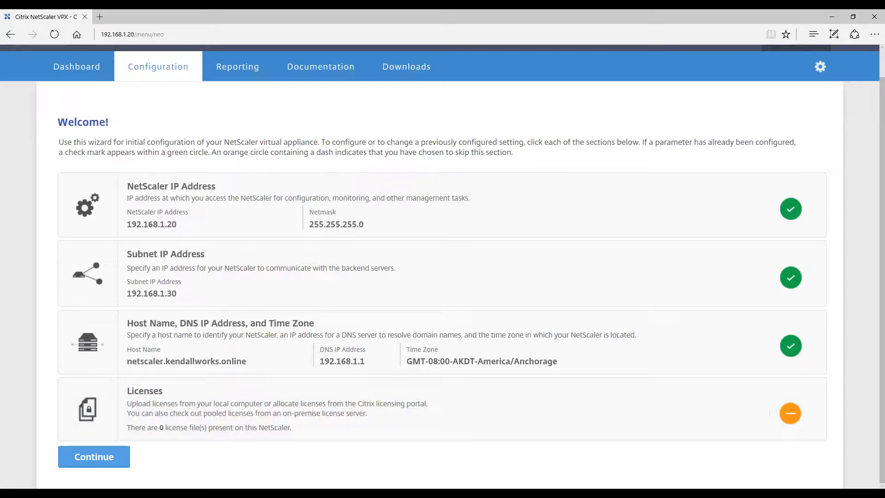
click(94, 456)
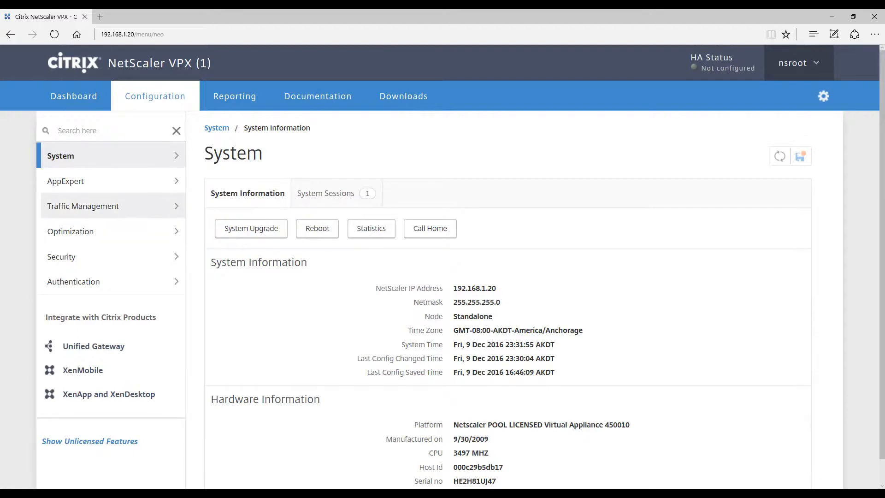
click(83, 206)
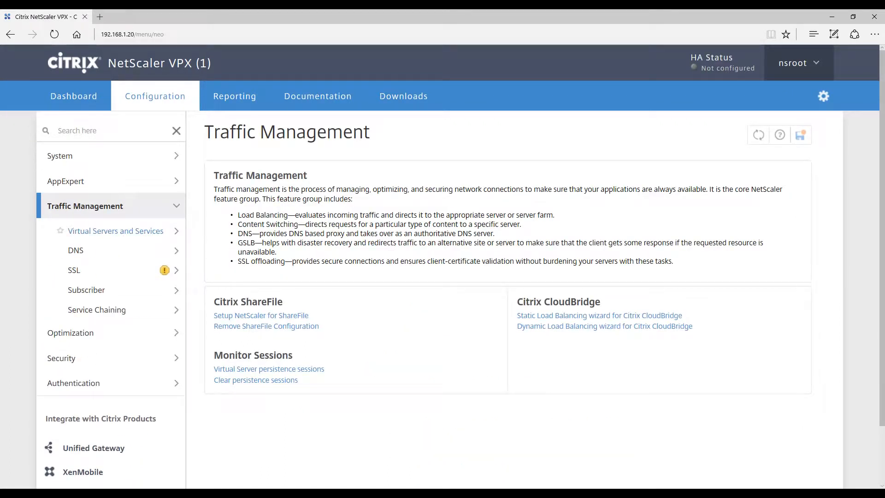
click(115, 231)
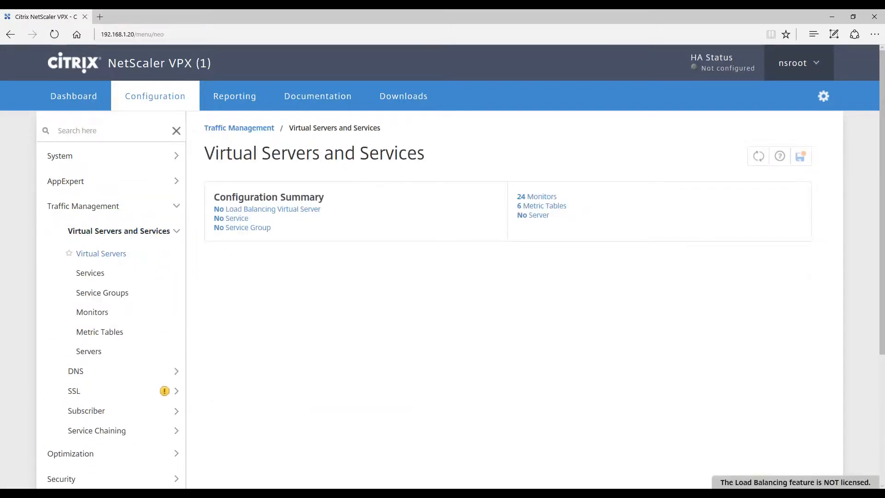
click(100, 253)
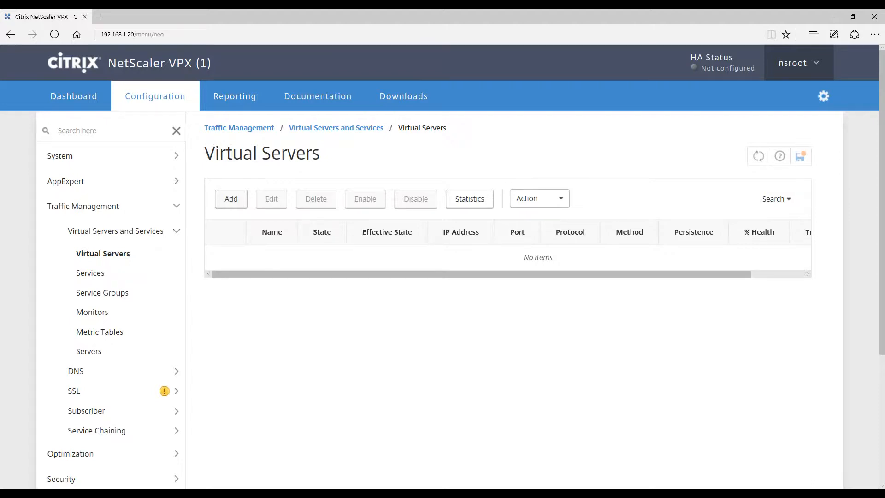
Create an HTTP load balancing virtual server named SVC-SecurityCamera-HTTP with IP address 192.168.1.40, and dismiss the licence warning.
click(230, 199)
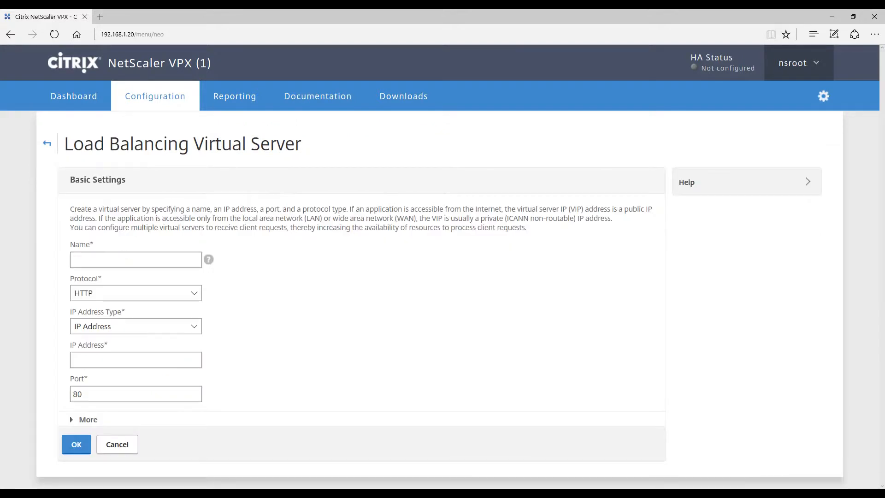
text(SVC-)
text(SecurityCamera-HTTP)
click(135, 360)
text(1)
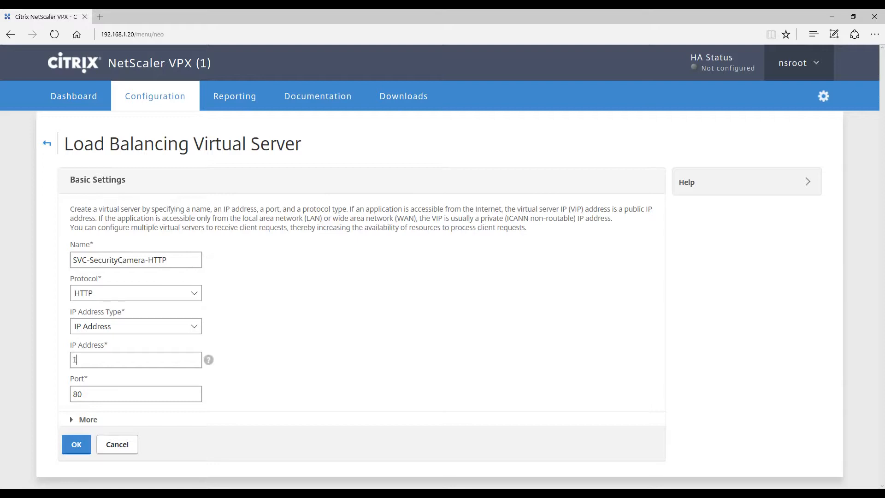
text(92.168.1.40)
key(Return)
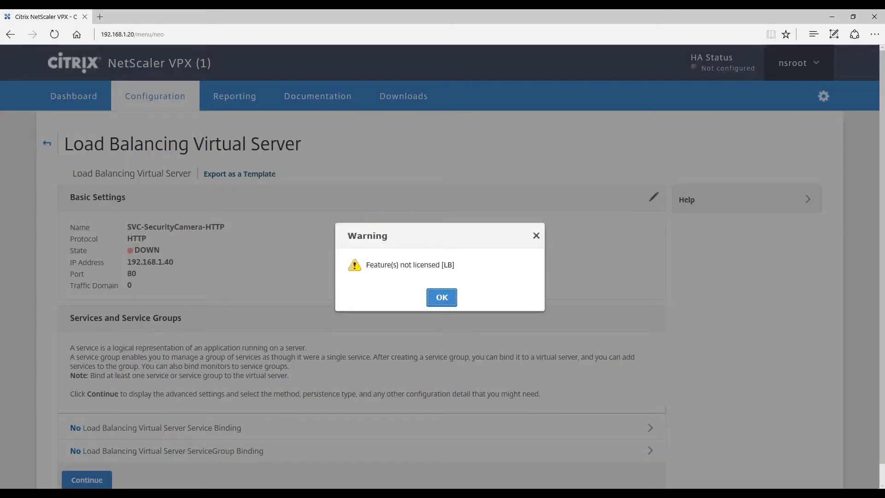
key(Return)
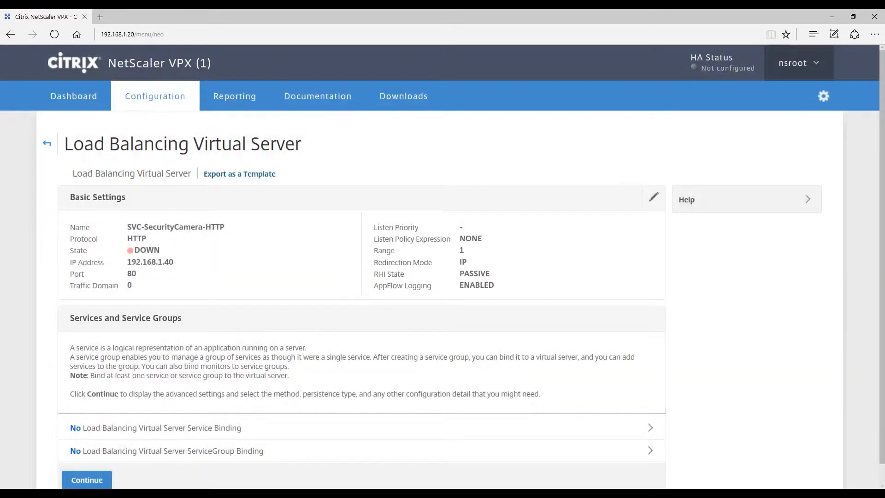
From the virtual server's service group binding, start a new service group named SVG-SecurityCamera-HTTP.
scroll(440, 266, down, 1)
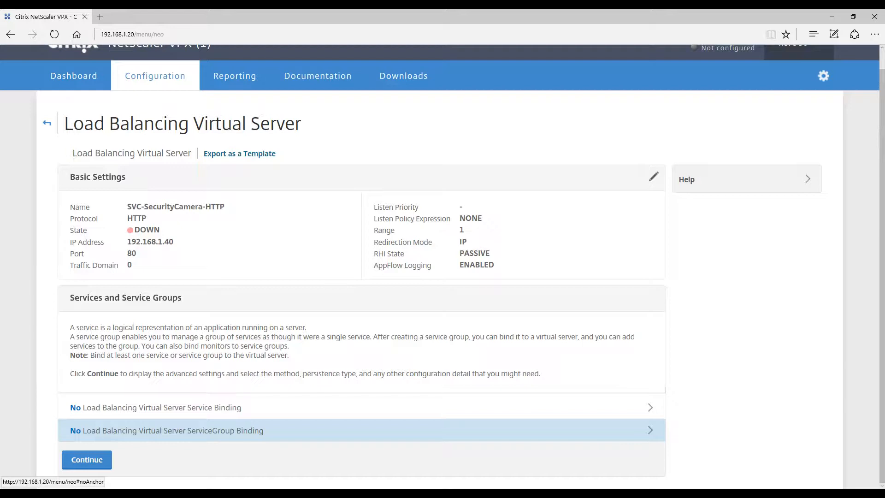
click(167, 430)
click(321, 141)
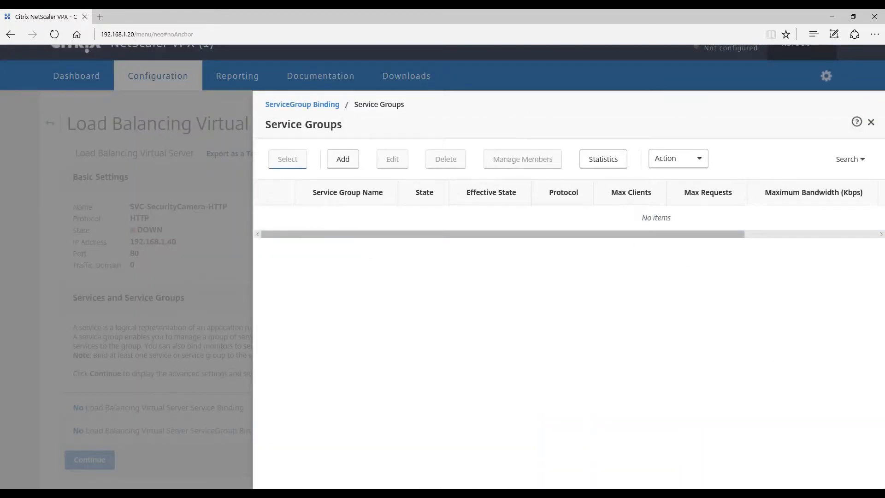
click(343, 159)
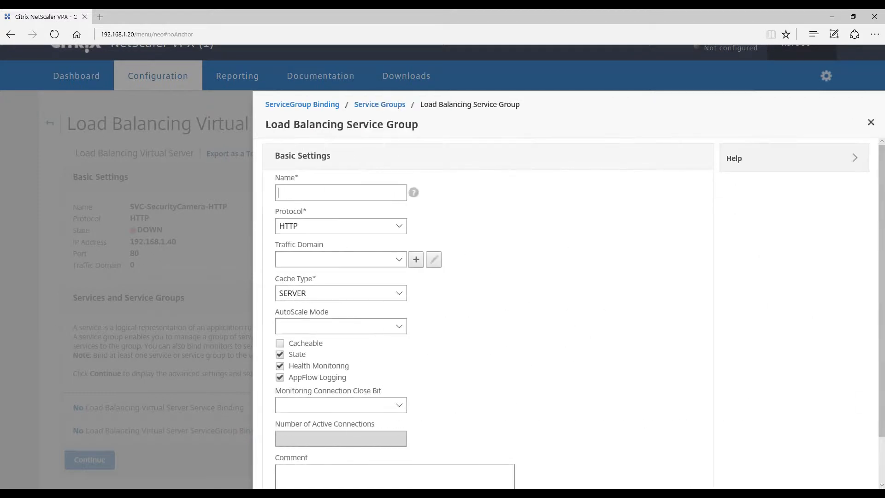
text(SVG-SecurityCamera-HTTP)
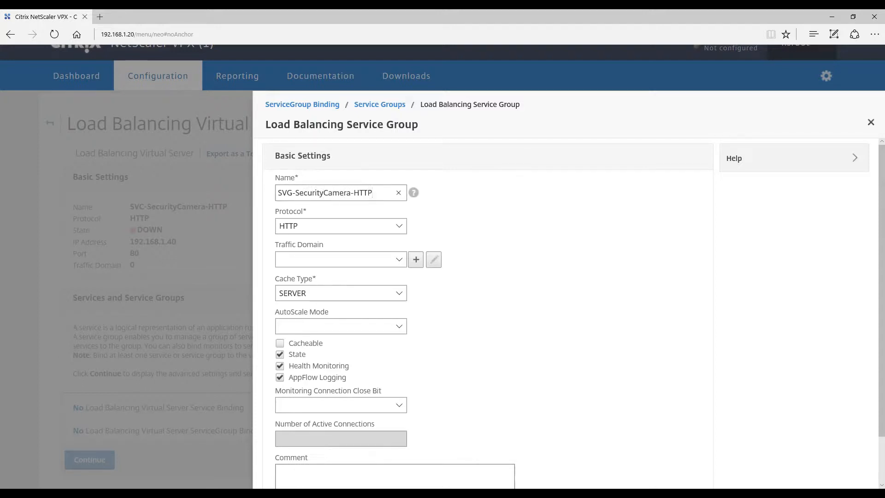
Enter the comment "KendallWorks - 12/9/2016" for the service group and save its basic settings.
click(350, 477)
text(KendallWorks - )
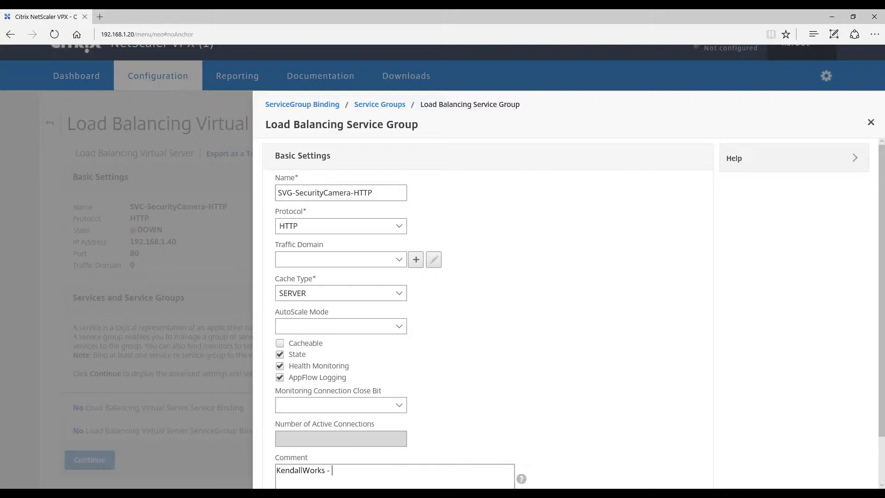
text(12/9)
text(2016)
scroll(396, 326, down, 2)
click(283, 463)
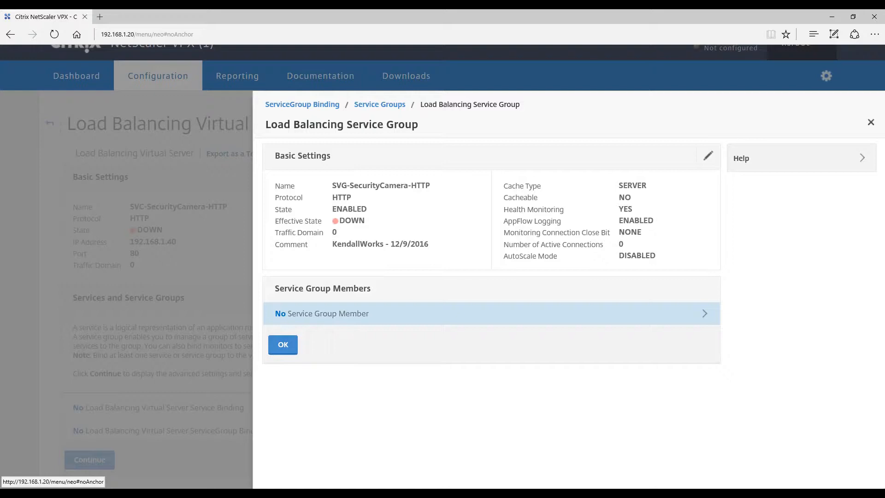
Start a server-based service group member and define a new server named SVR-WIN0000-HTTP with IP address 192.168.1.2.
click(321, 313)
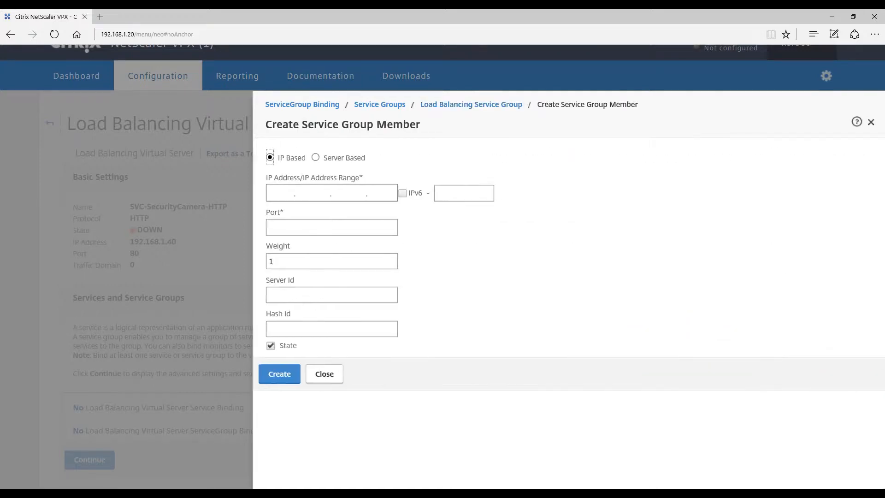
click(316, 157)
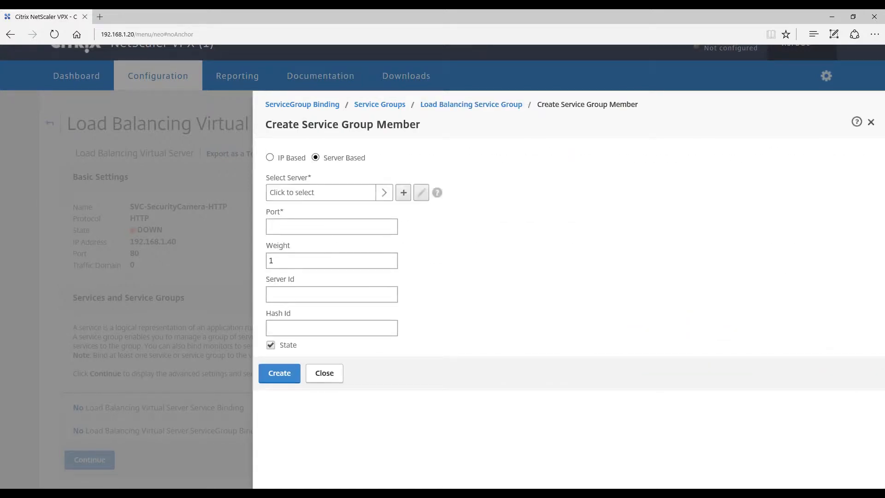
click(321, 192)
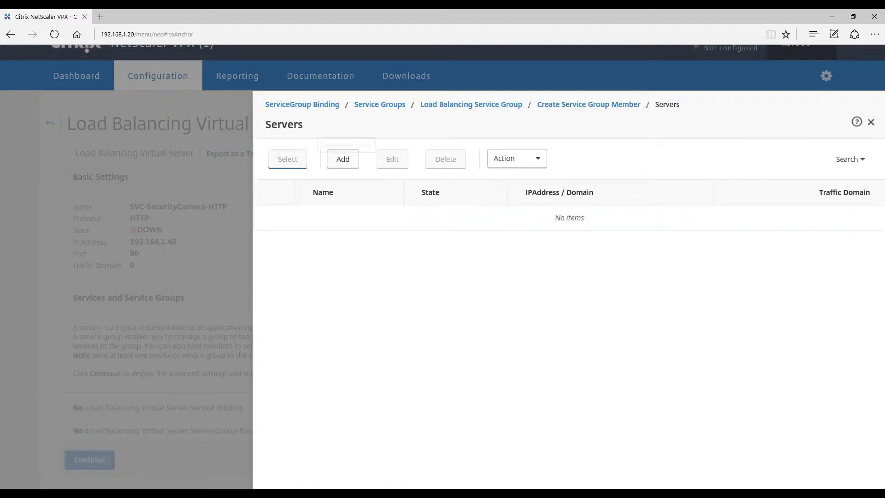
click(343, 159)
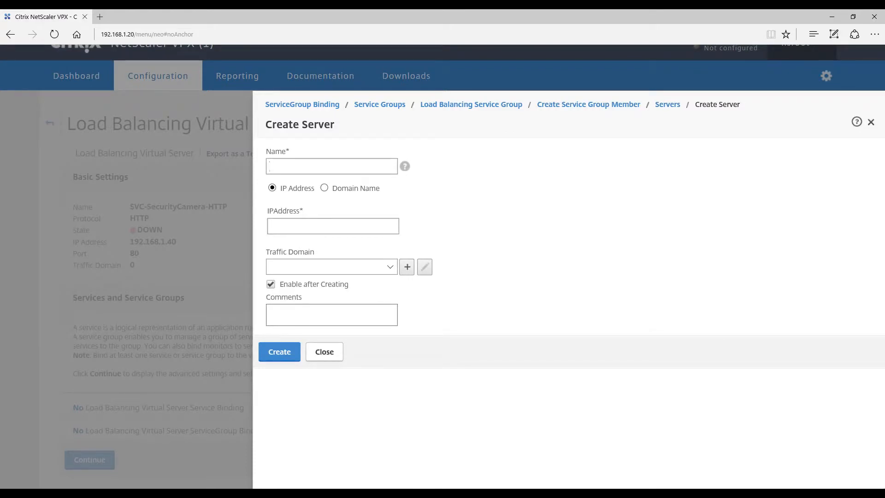
text(SVR-WIN0000-HTTP)
click(332, 225)
text(192.168)
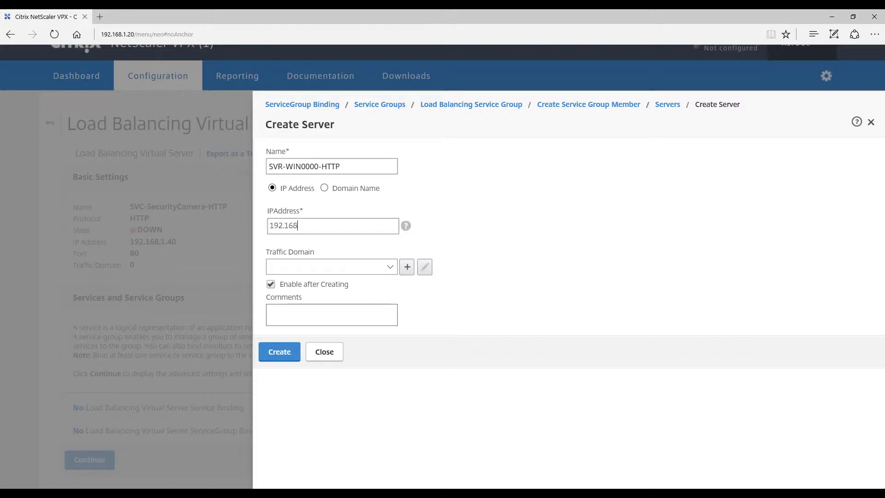
text(.1.2)
Add the comment "KendallWorks - 12/9/2016" to the new server and create it.
click(331, 315)
text(KE)
key(BackSpace)
text(endallWorks - )
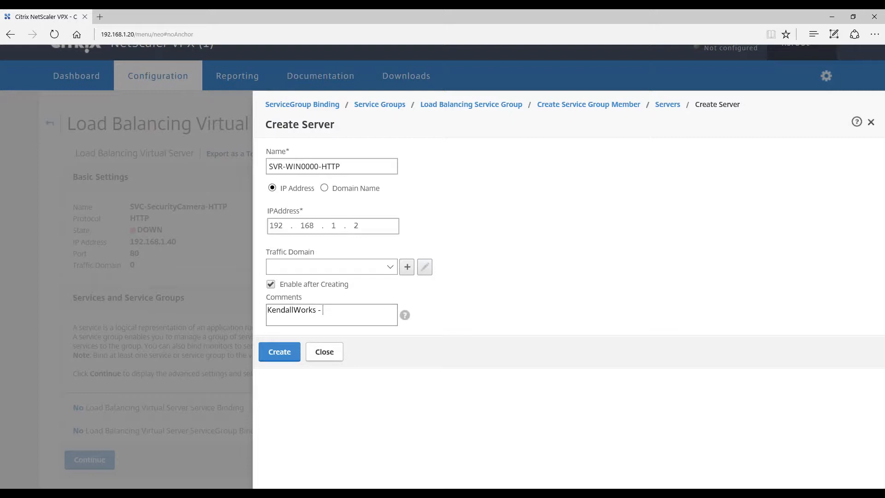
text(12/9/2016)
click(279, 351)
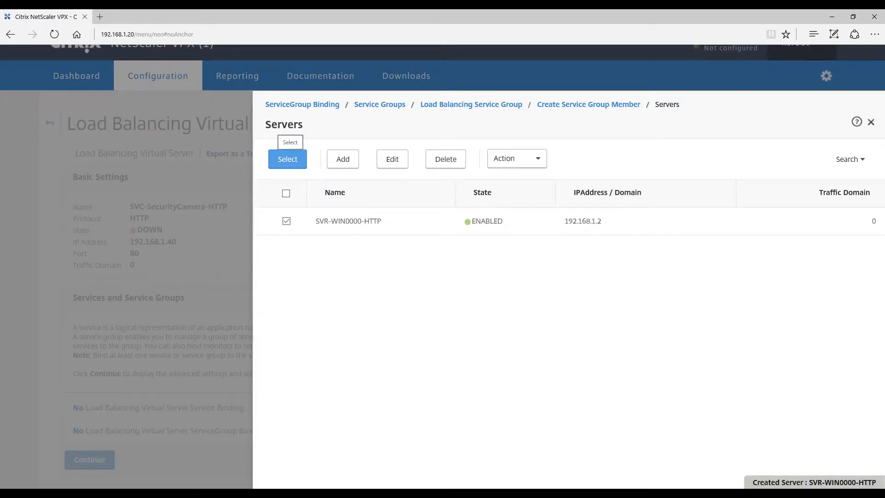
Create the service group member from server SVR-WIN0000-HTTP on port 80 and accept the member list.
click(287, 159)
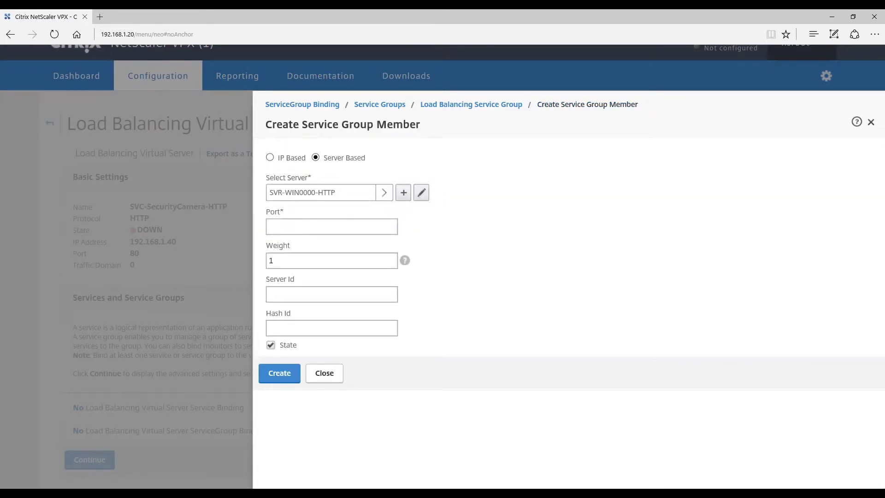
text(80)
click(279, 373)
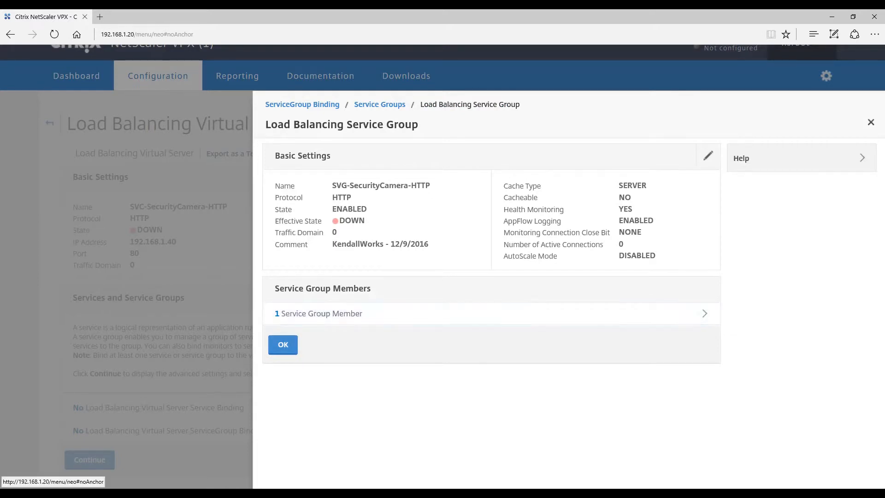
click(283, 344)
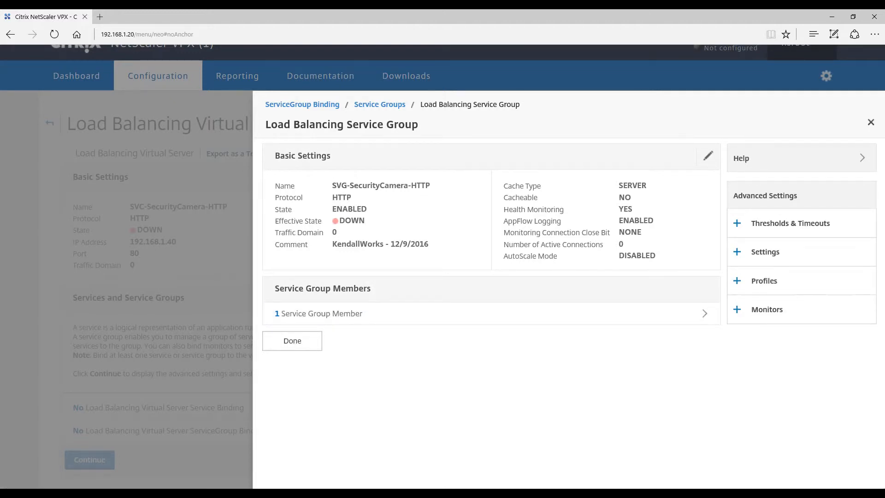
Add the Monitors section to the service group and bind the http monitor to it.
click(766, 310)
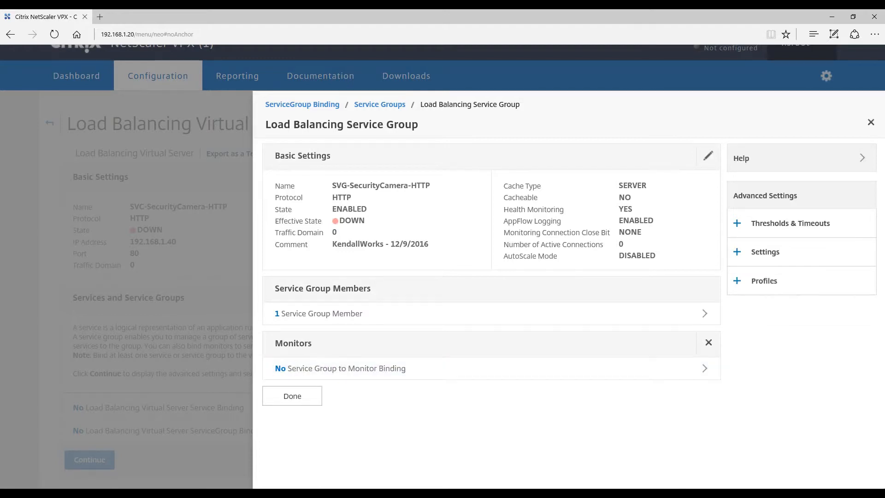
click(346, 369)
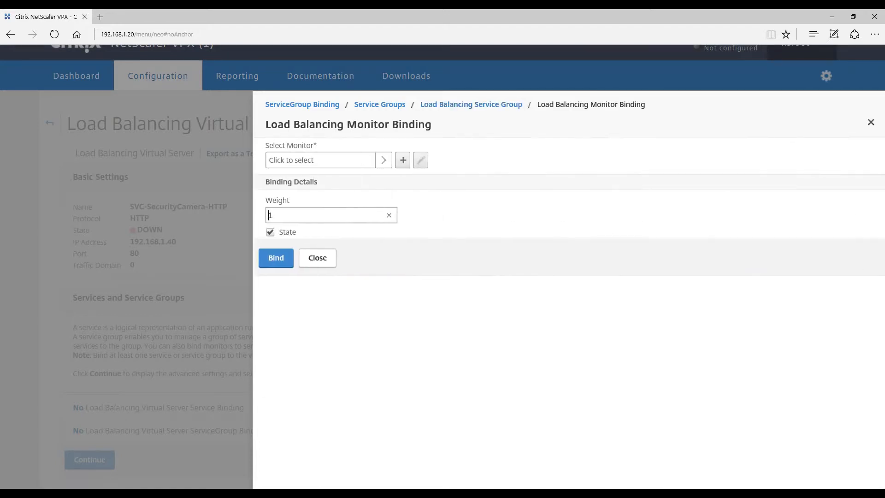
click(335, 160)
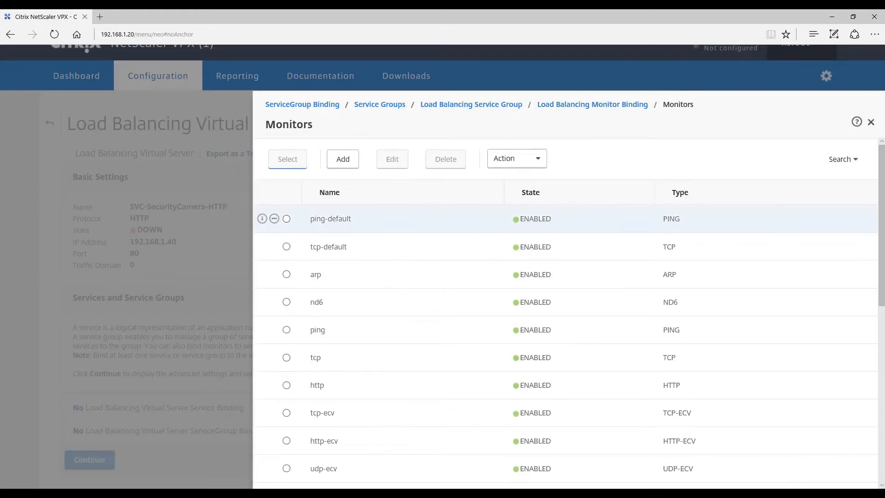
click(286, 384)
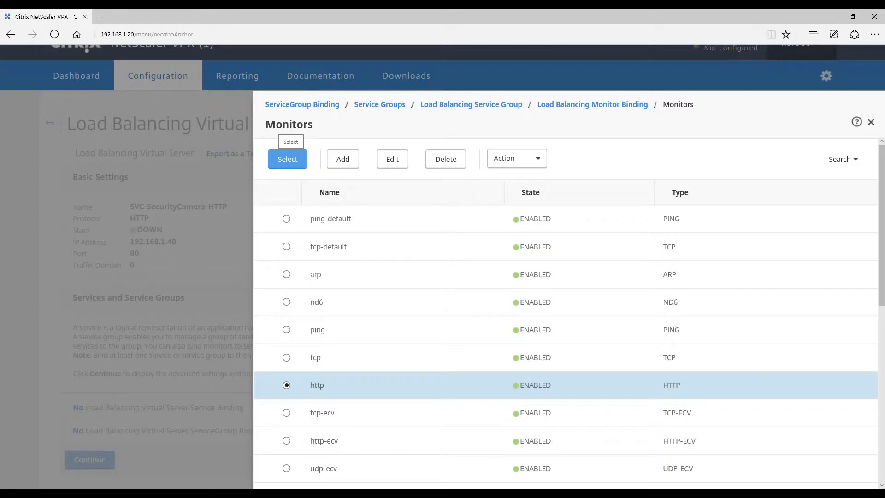
click(288, 159)
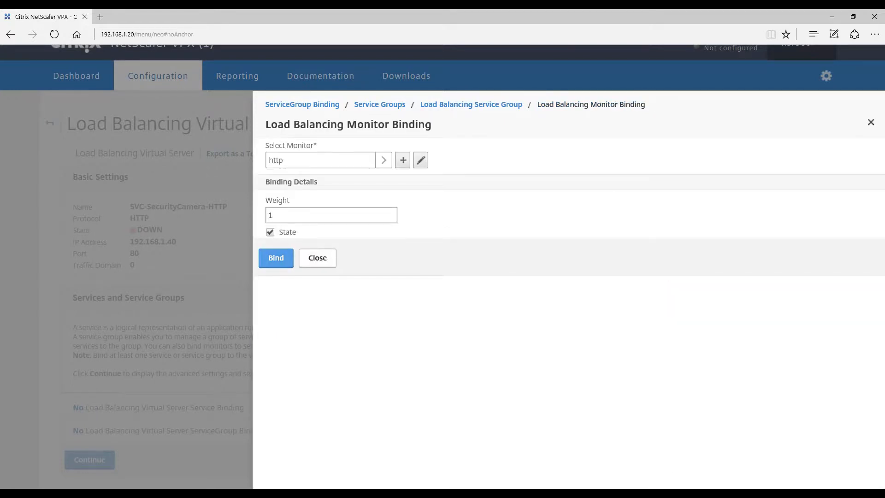
click(276, 258)
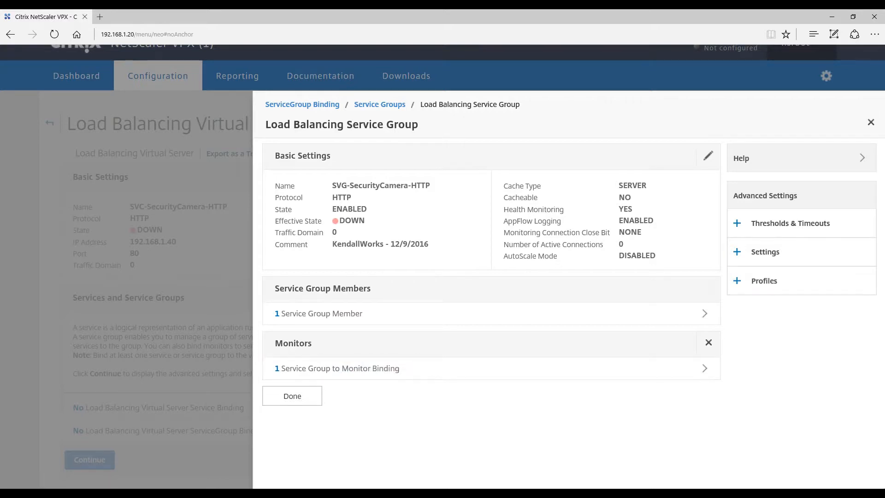
Finish the service group, select SVG-SecurityCamera-HTTP as the service group, and bind it to the virtual server.
click(292, 396)
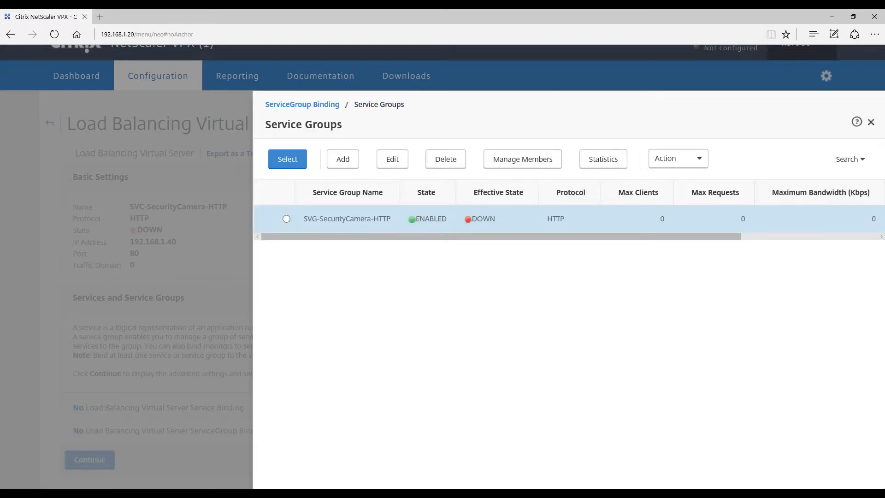
click(287, 219)
click(287, 159)
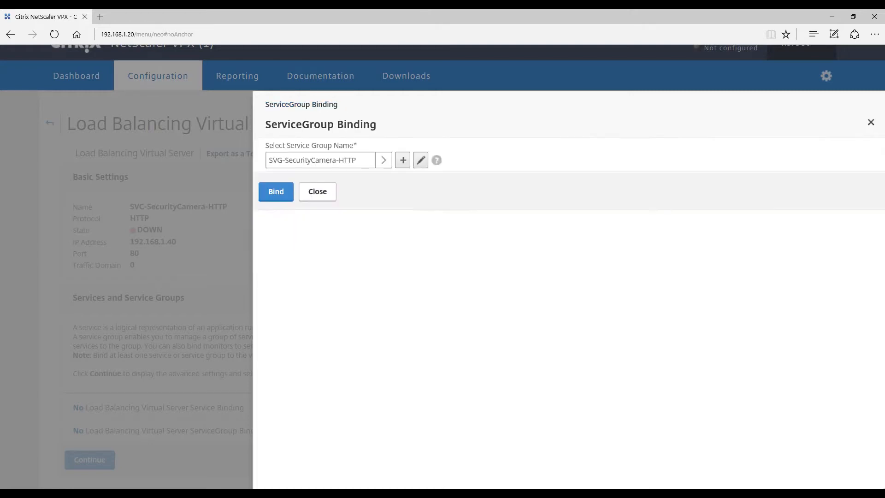
click(276, 191)
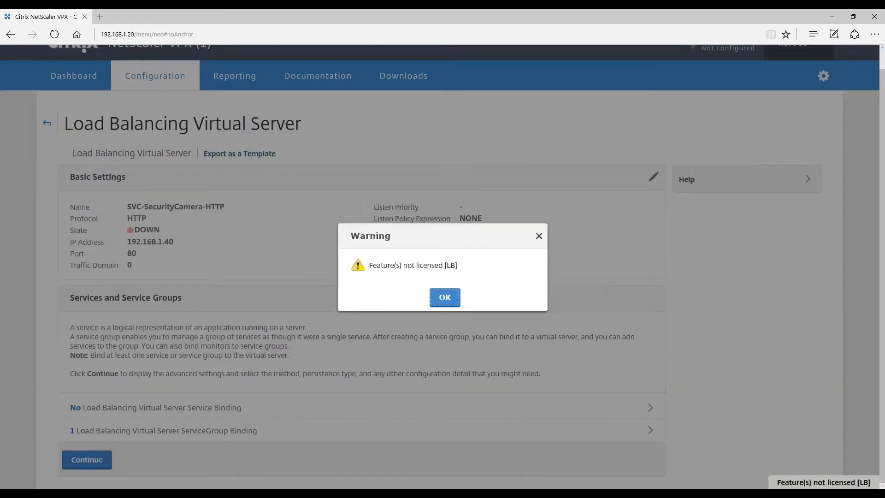
click(445, 297)
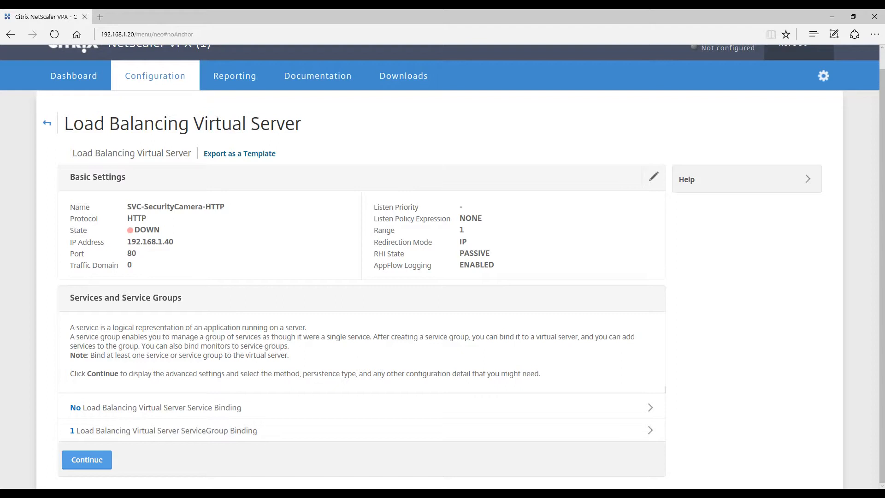
Complete the virtual server configuration without adding advanced settings and refresh the Virtual Servers list.
click(87, 460)
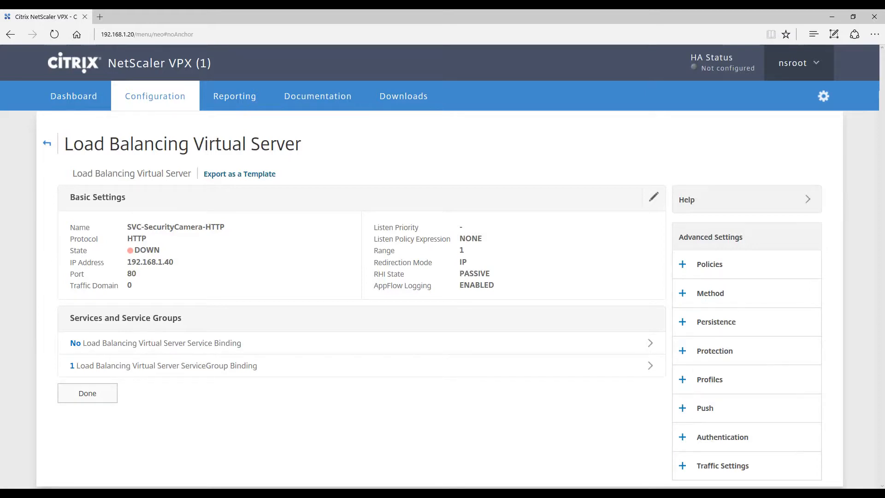
click(87, 393)
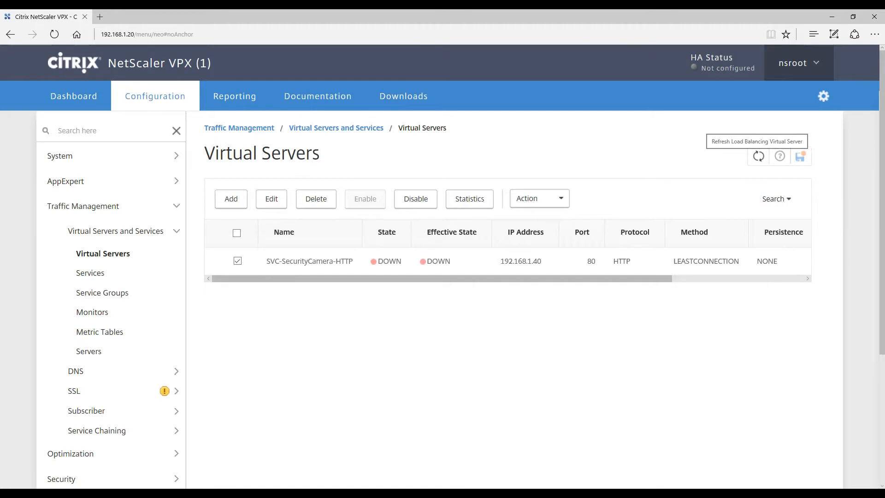
click(757, 156)
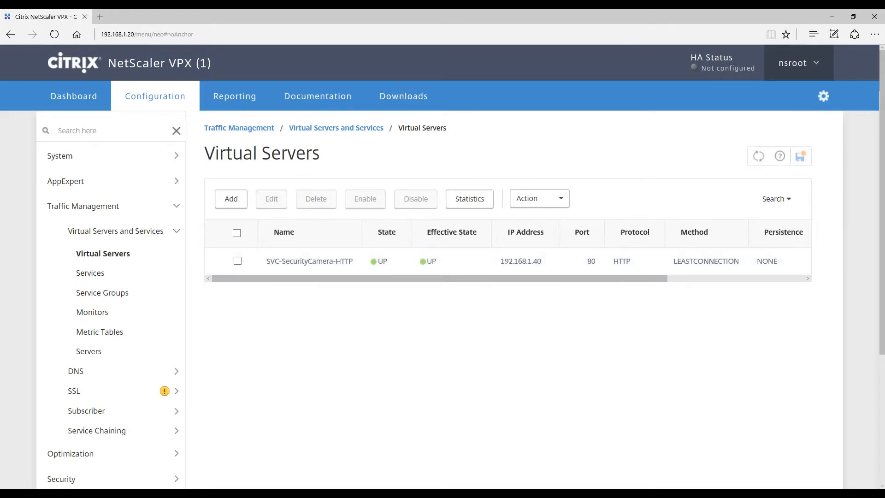
Check direct access to the backend camera server by loading 192.168.1.2 in a new browser tab, and close that tab.
key(ctrl+t)
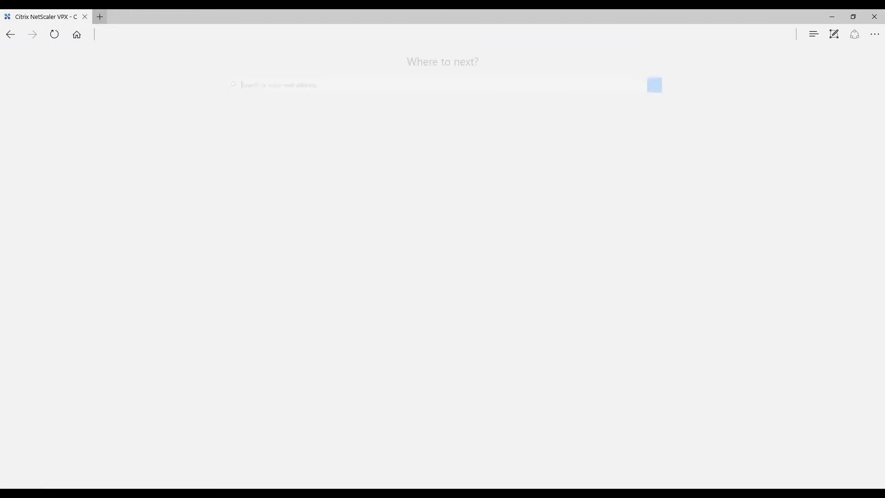
text(192.168.1.)
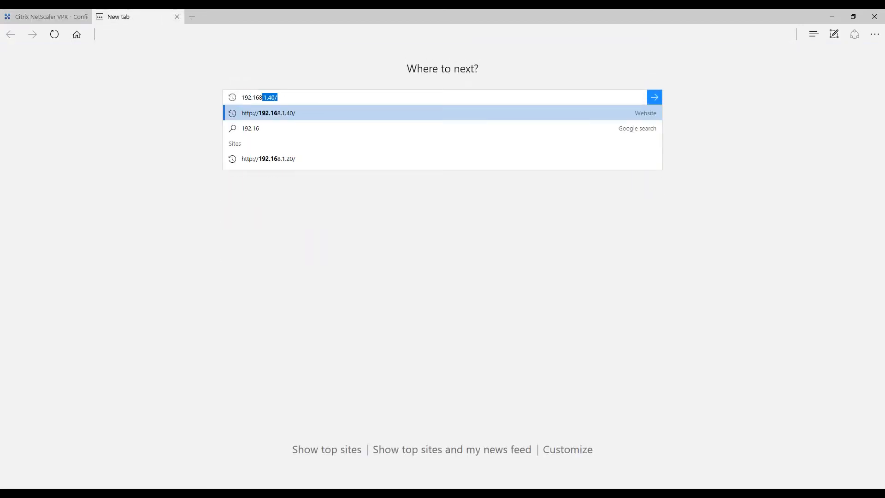
text(2)
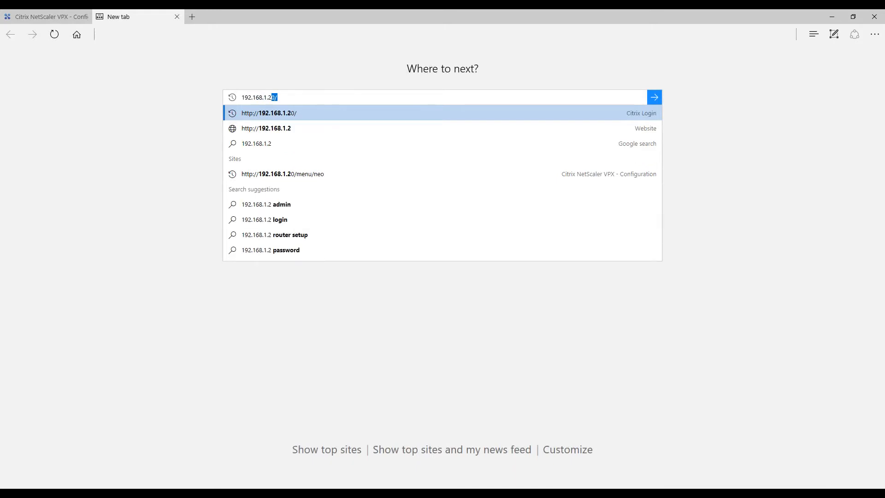
key(Return)
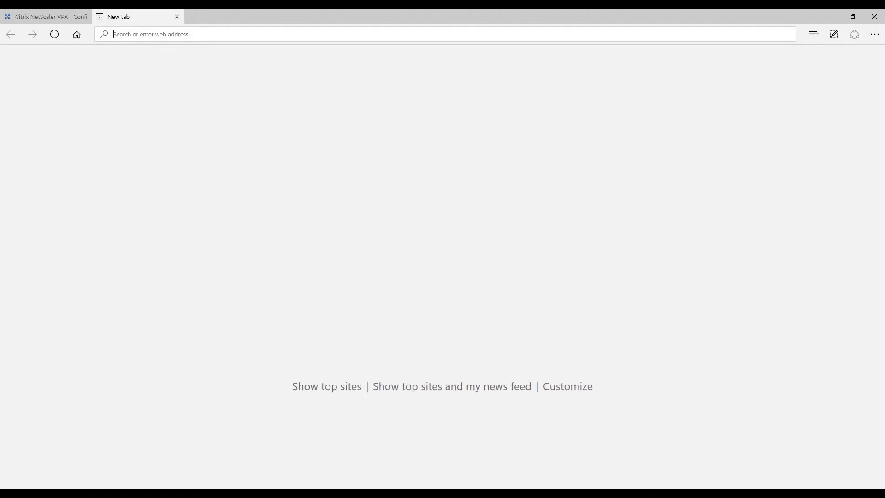
key(Return)
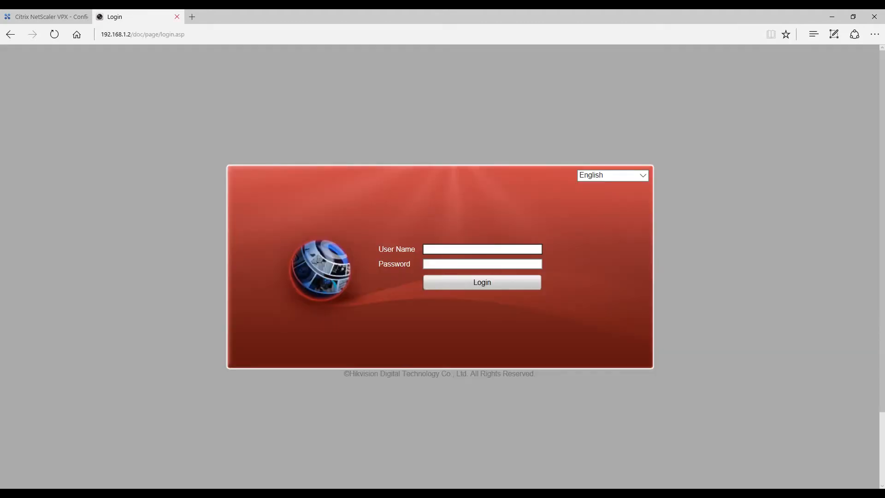
key(ctrl+w)
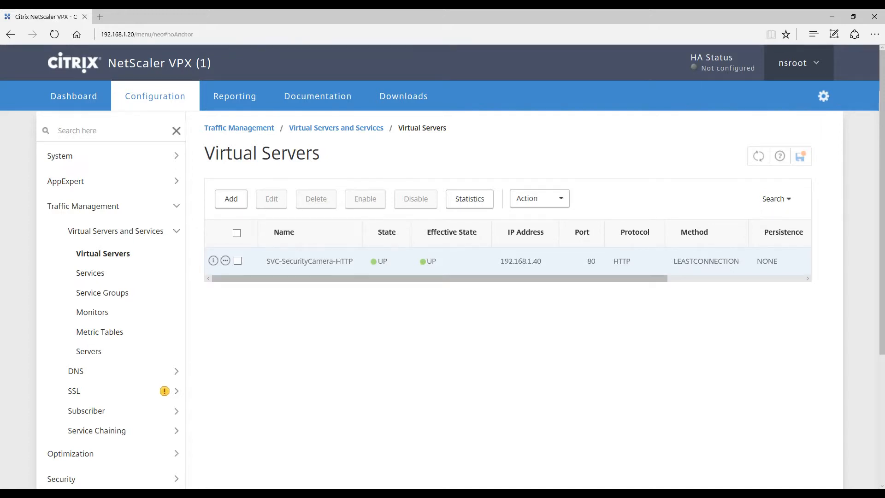
key(ctrl+t)
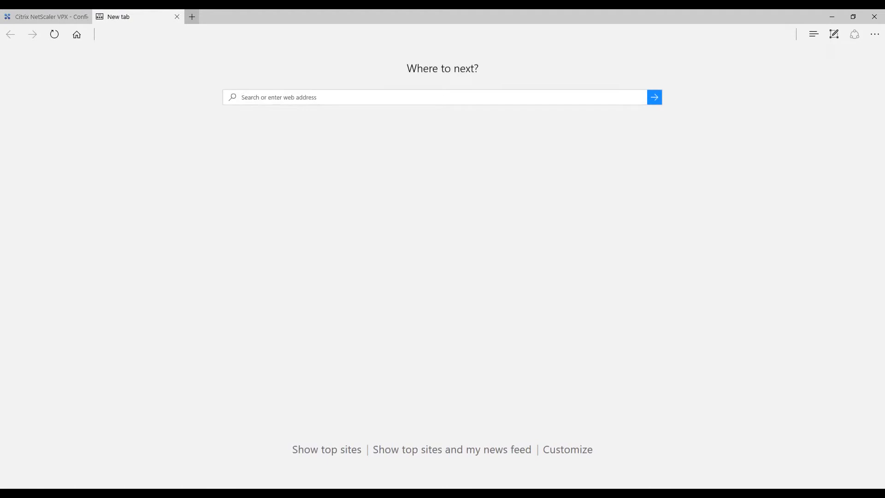
text(19)
key(BackSpace)
key(BackSpace)
key(BackSpace)
text(http://1892)
key(BackSpace)
key(BackSpace)
key(BackSpace)
text(92.168.1.40)
key(Return)
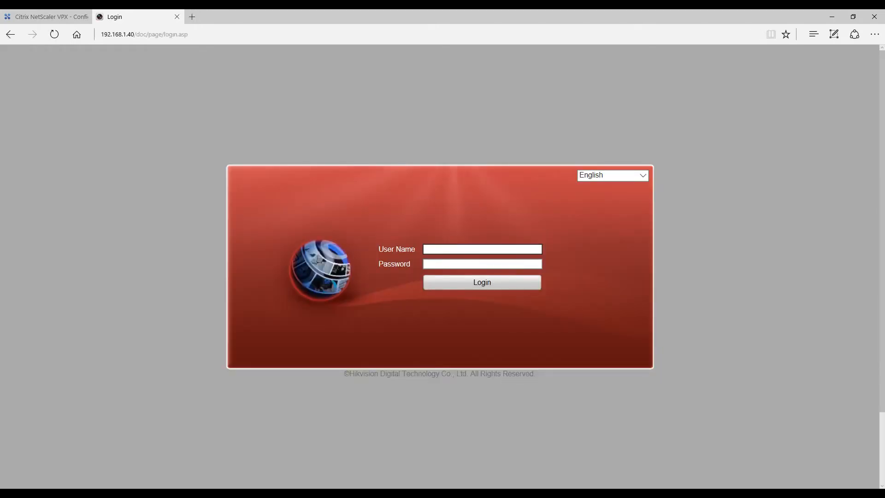
Log in to the camera site as admin with the account password, and close the browser tab after viewing it.
text(dmin)
key(Tab)
text(**********)
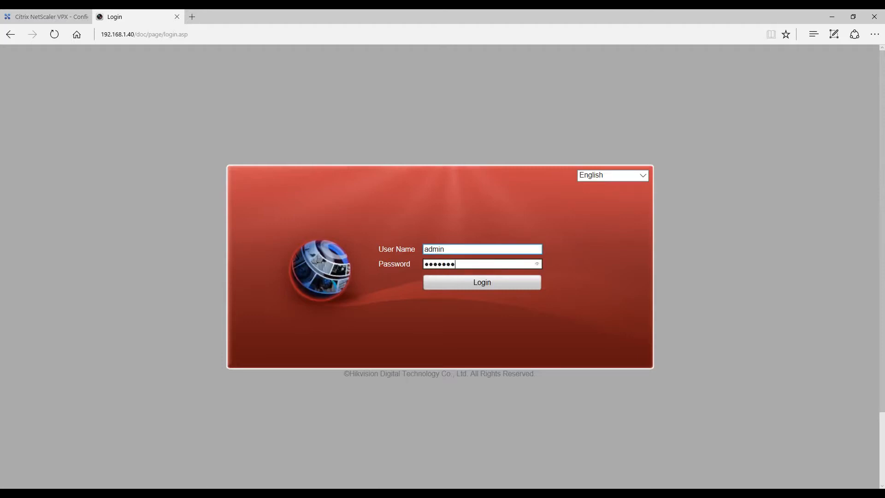
key(Return)
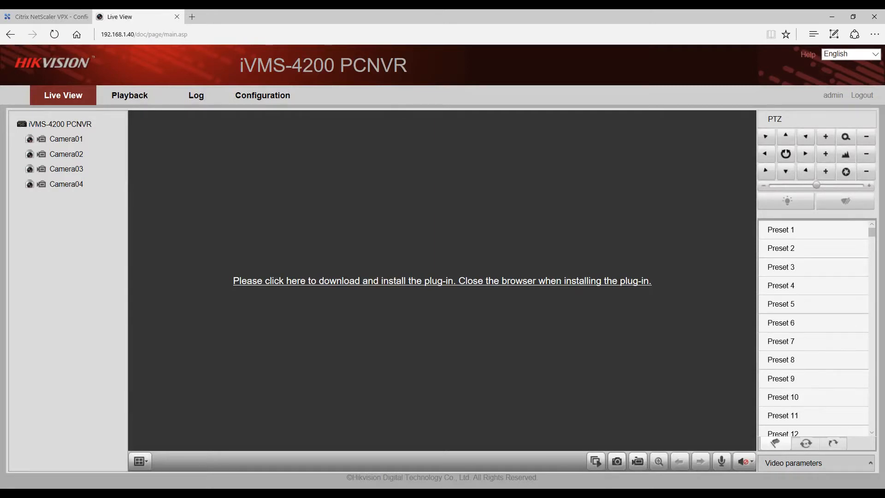
click(177, 17)
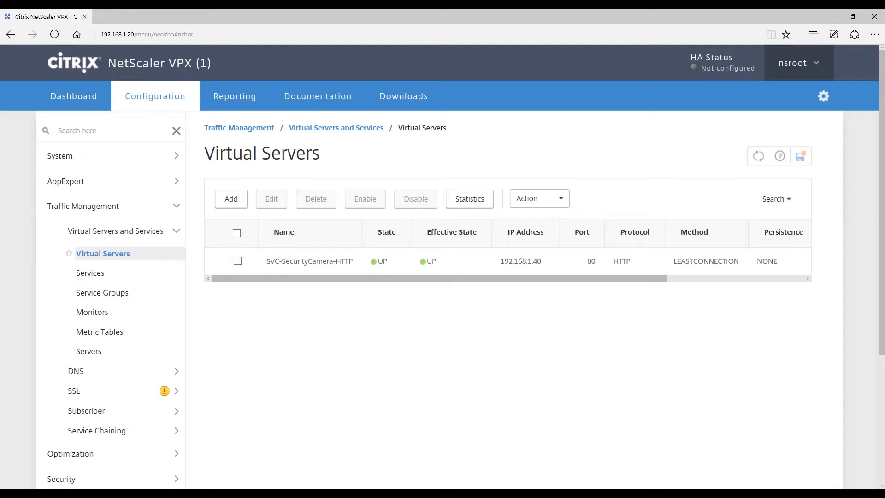
Disable the SVC-SecurityCamera-HTTP virtual server and dismiss the license warning.
click(237, 261)
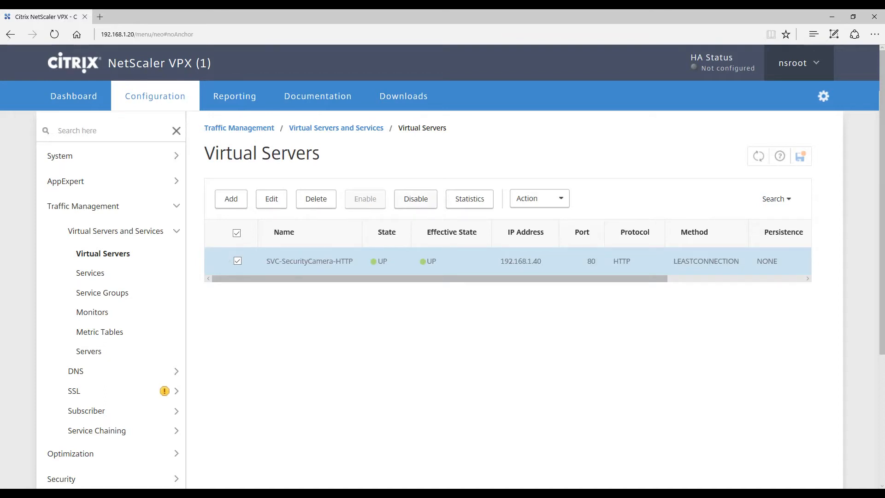
click(416, 198)
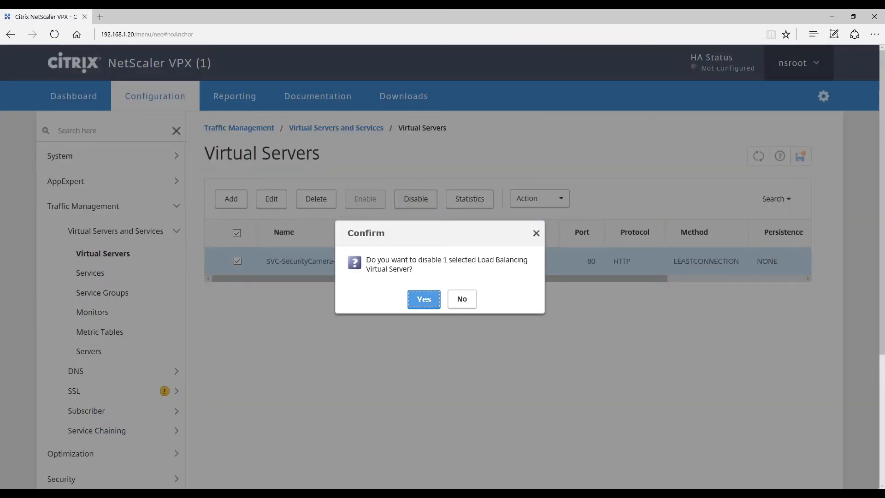
click(423, 299)
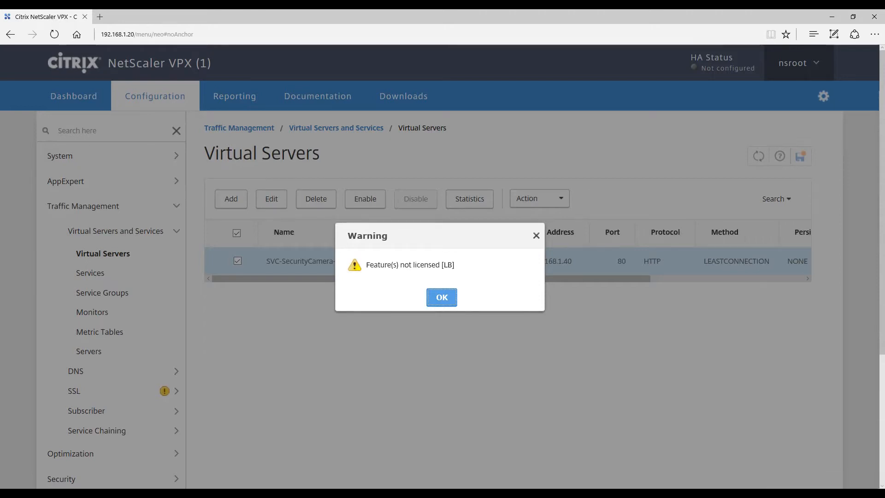
key(Return)
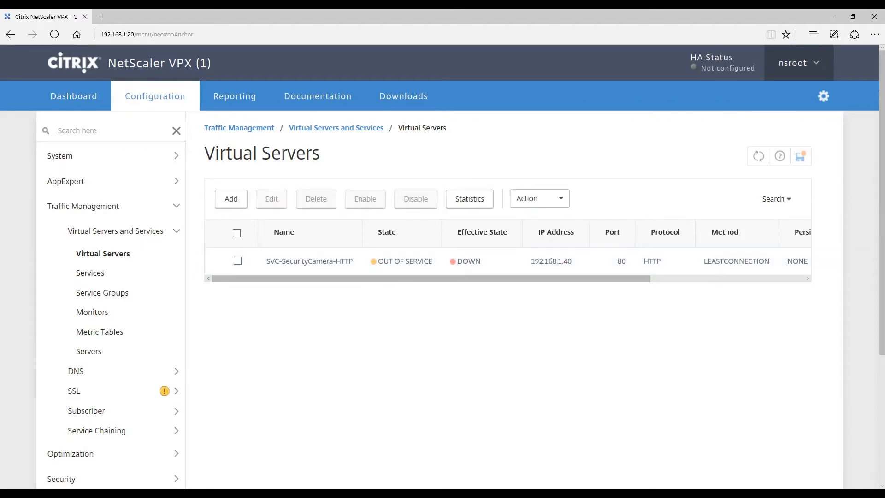
click(99, 17)
text(ht)
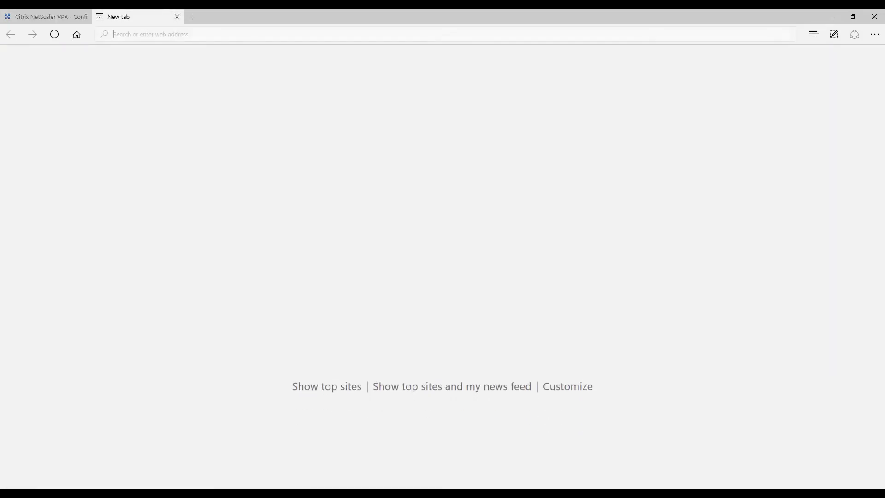
text(tp:)
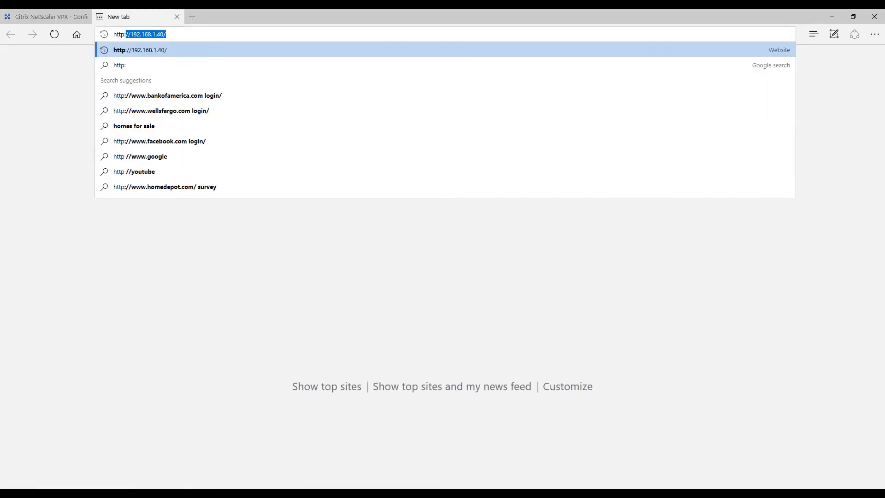
text(//192.168.1.2)
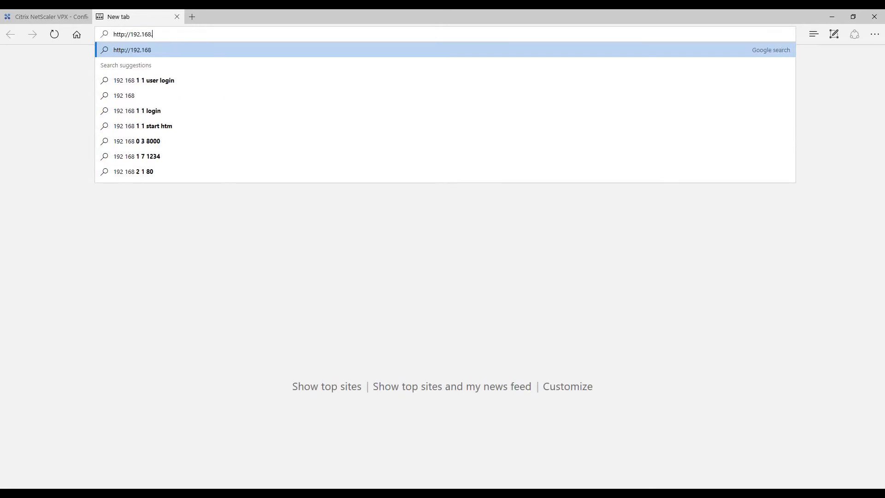
key(Return)
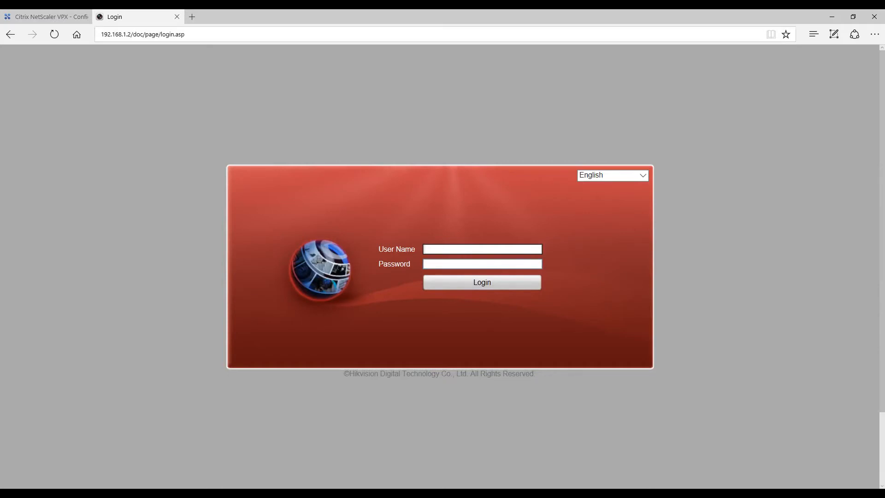
click(51, 17)
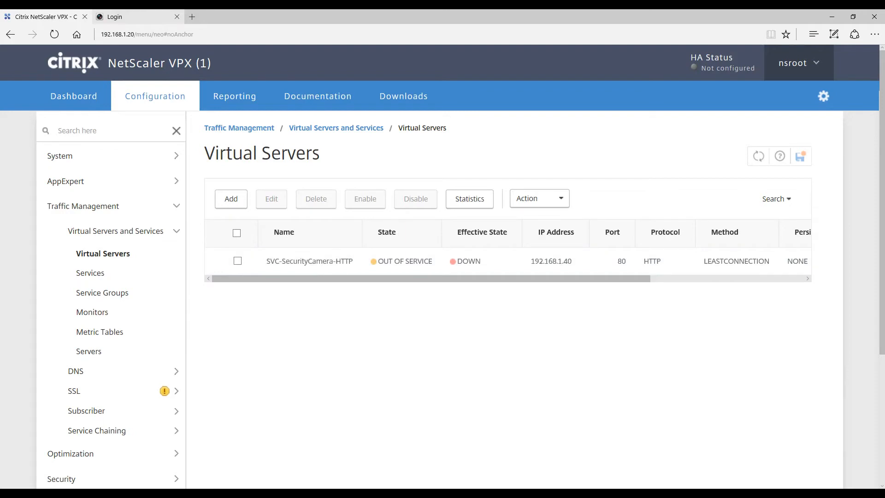
click(138, 17)
click(192, 16)
text(http://)
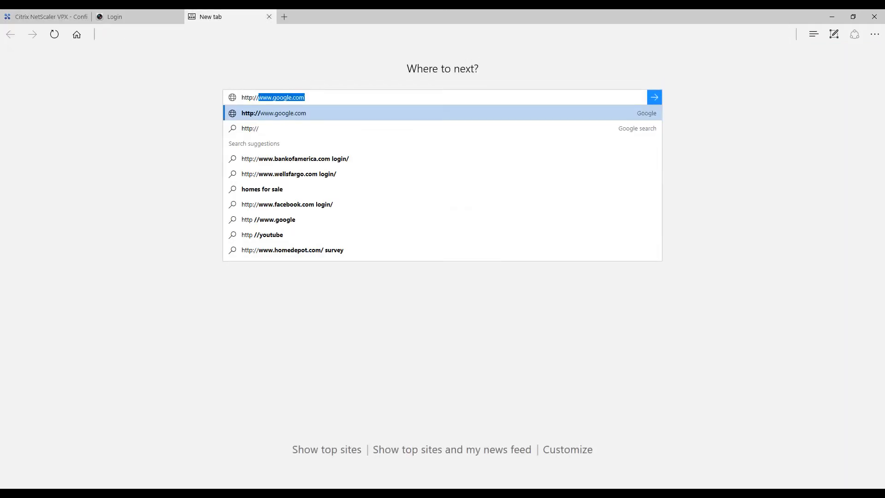
text(192.168.1.40)
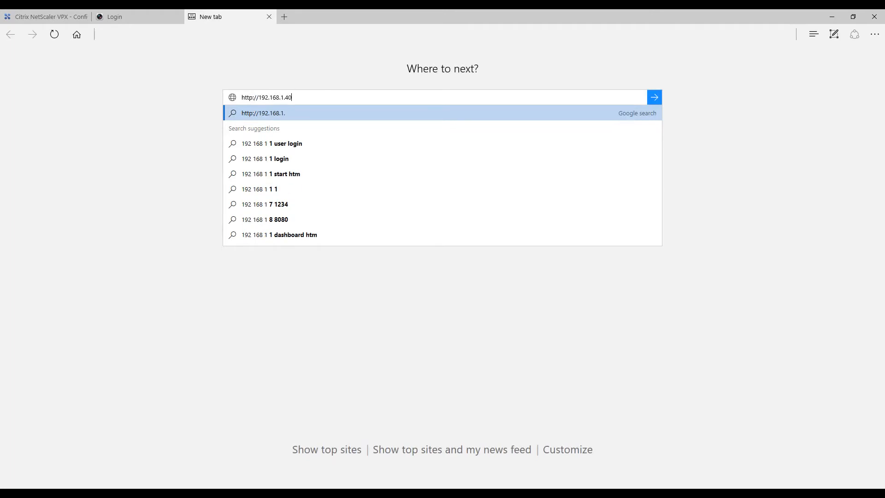
key(Return)
click(217, 34)
click(217, 34)
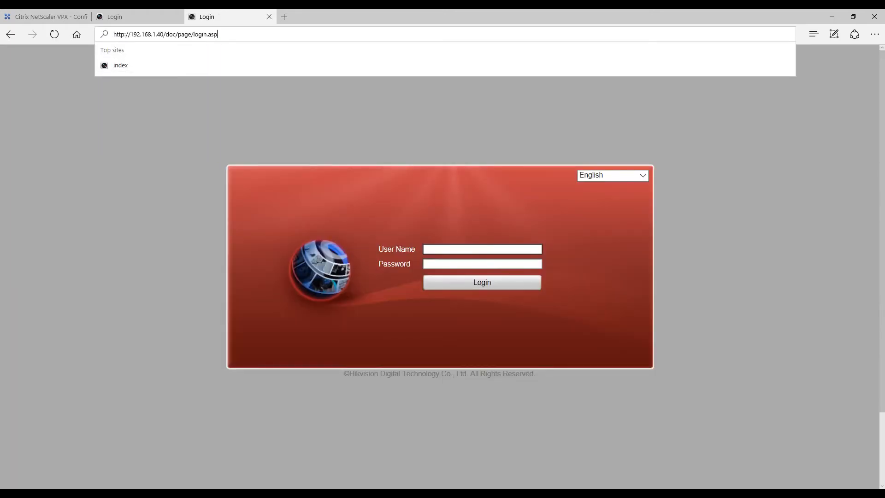
key(Return)
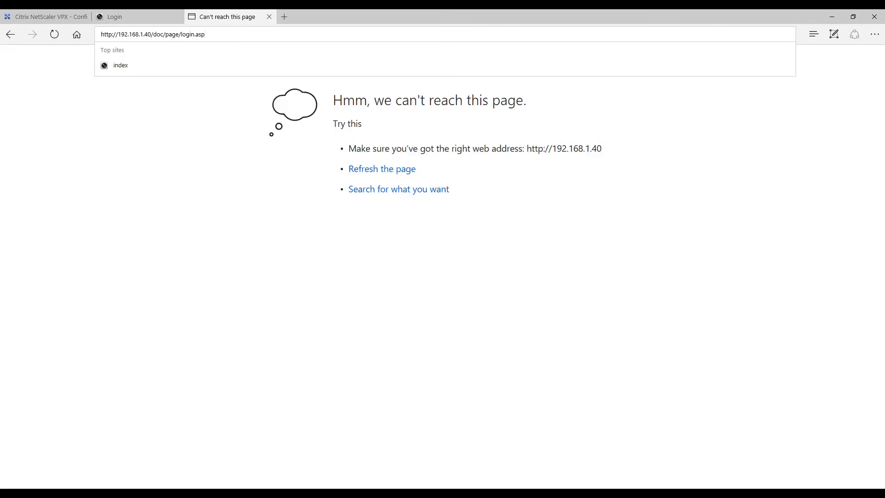
key(shift+End)
key(Delete)
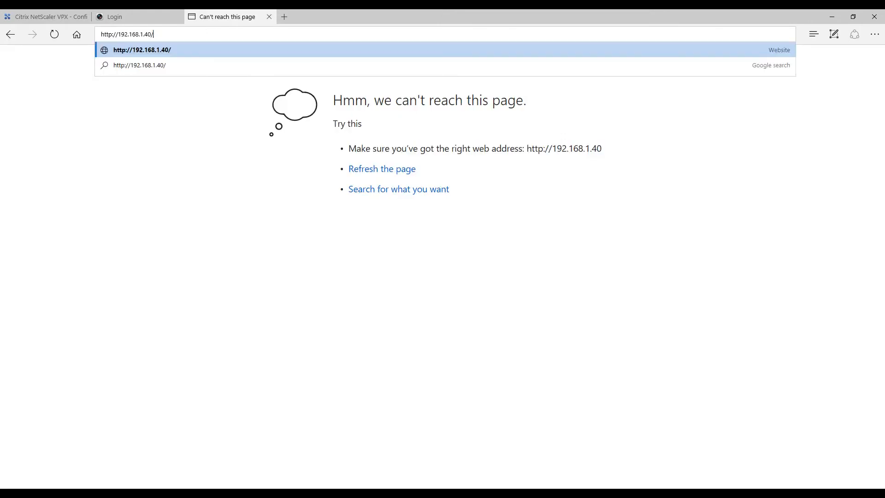
key(Return)
Try to log in to the camera site at 192.168.1.40 as admin with the account password.
text(admin)
key(Tab)
text(********)
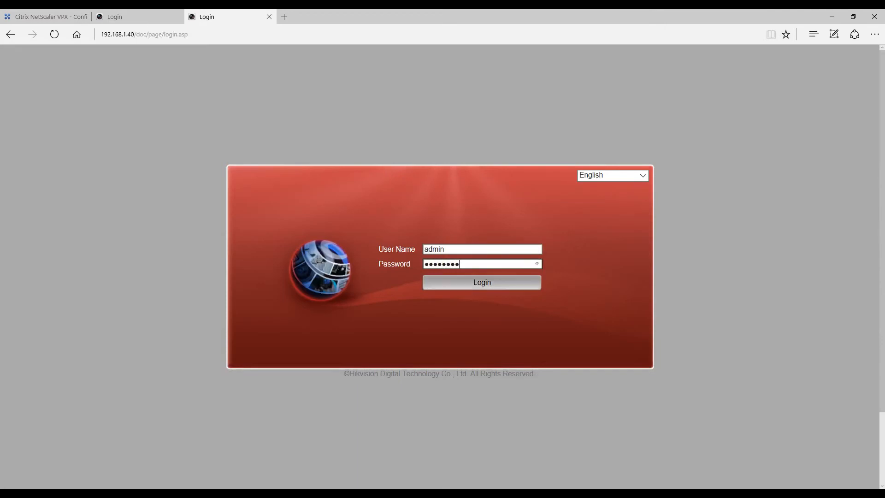
key(Tab)
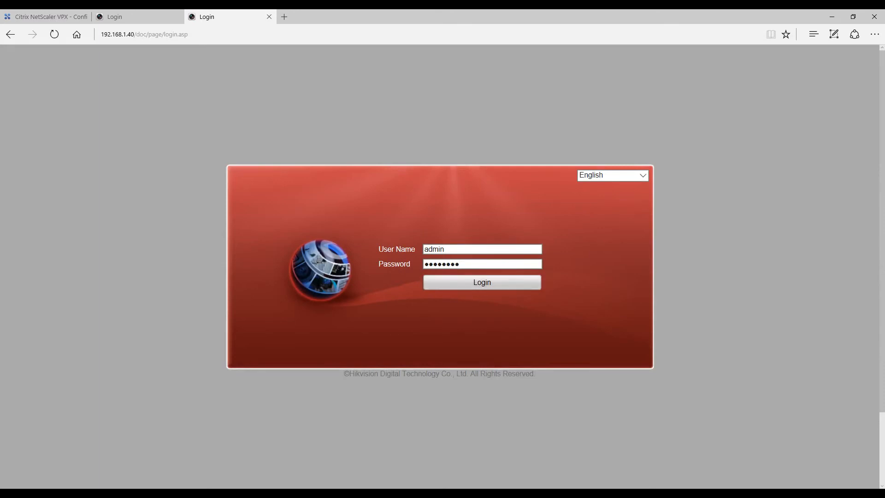
key(Return)
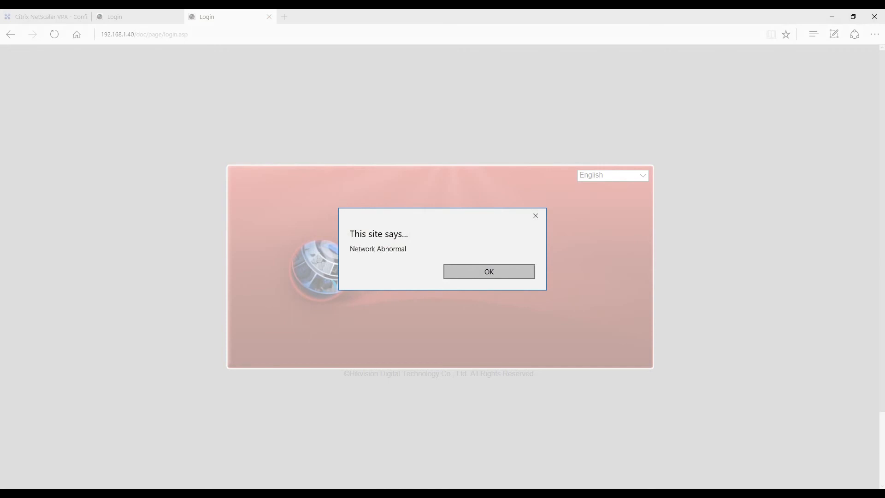
Dismiss the camera site's alerts, block further messages from the page, and close both camera login tabs.
key(Return)
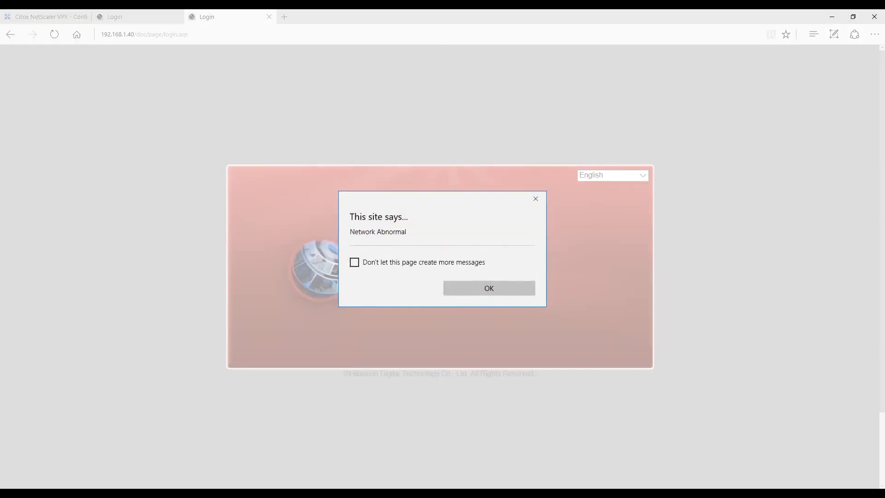
click(354, 263)
click(489, 288)
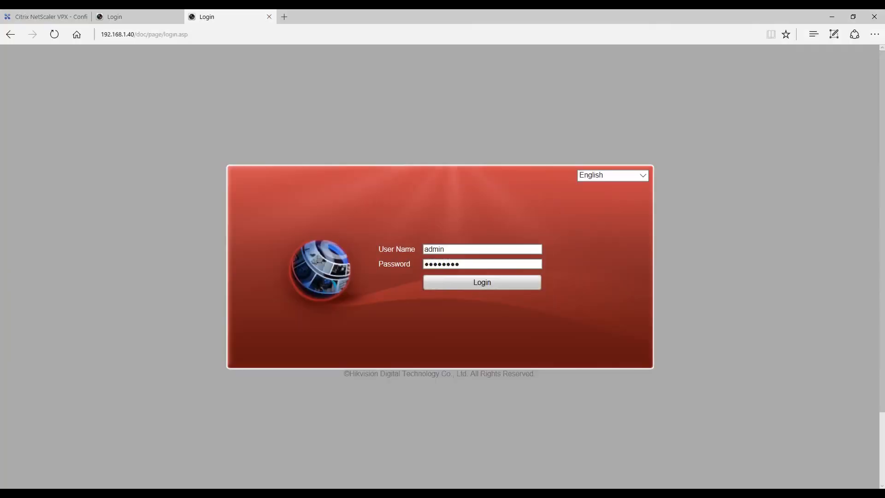
key(ctrl+w)
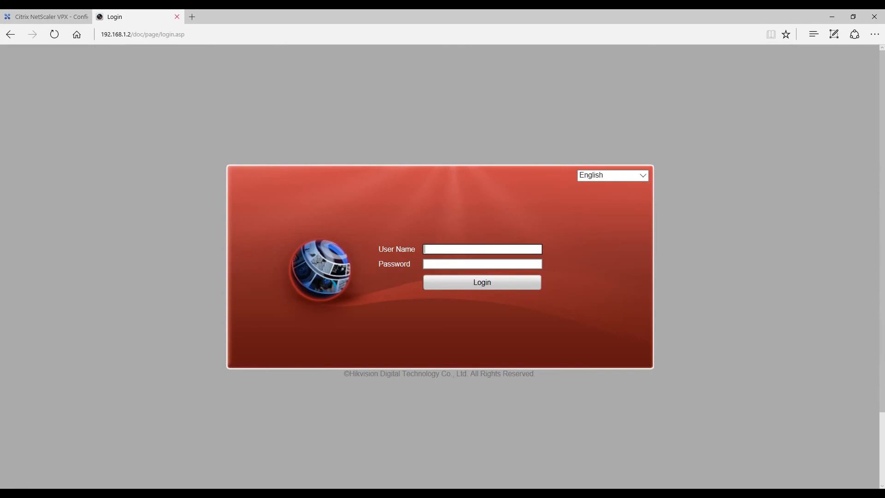
key(ctrl+w)
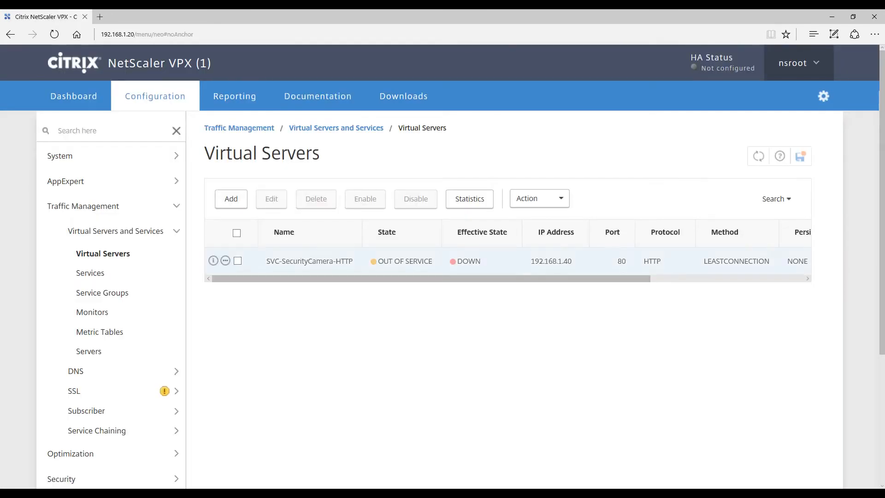
Enable the SVC-SecurityCamera-HTTP virtual server and acknowledge the license warning.
click(237, 261)
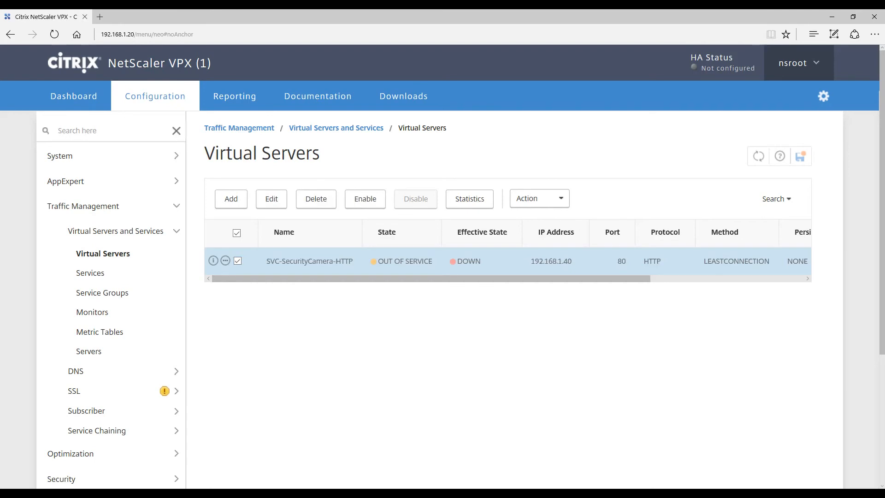
click(365, 198)
key(Return)
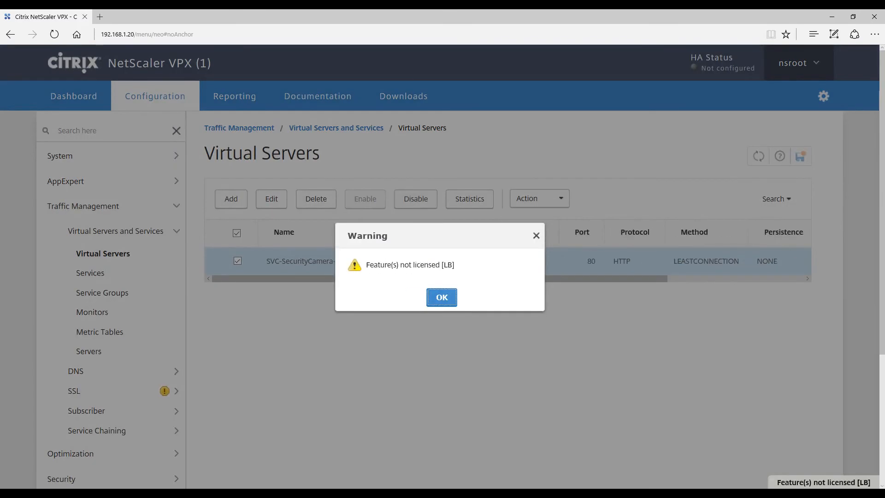
key(Return)
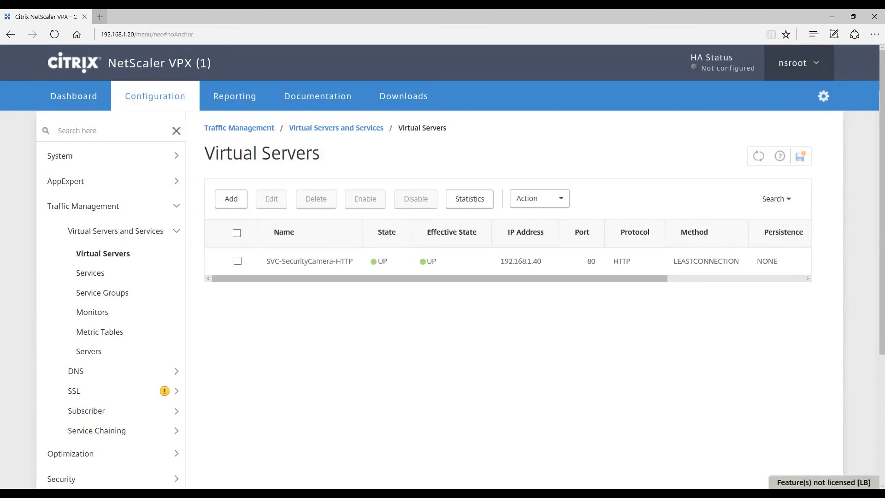
click(100, 17)
text(http://)
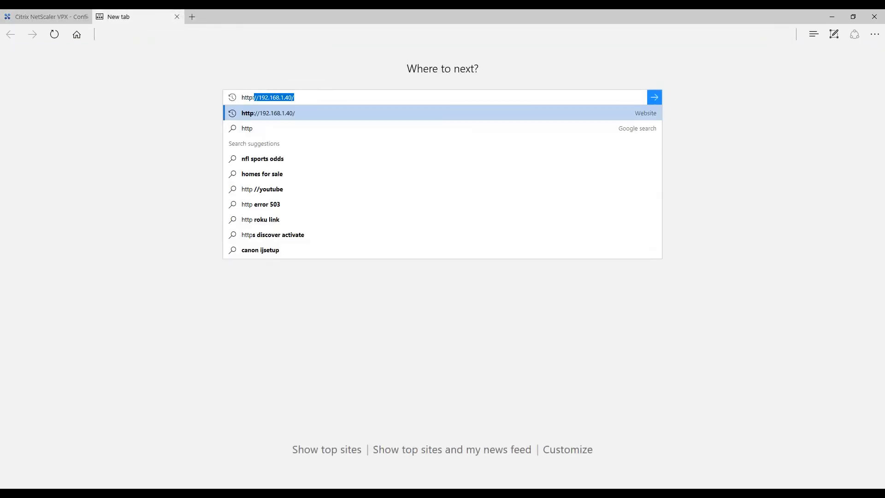
text(//)
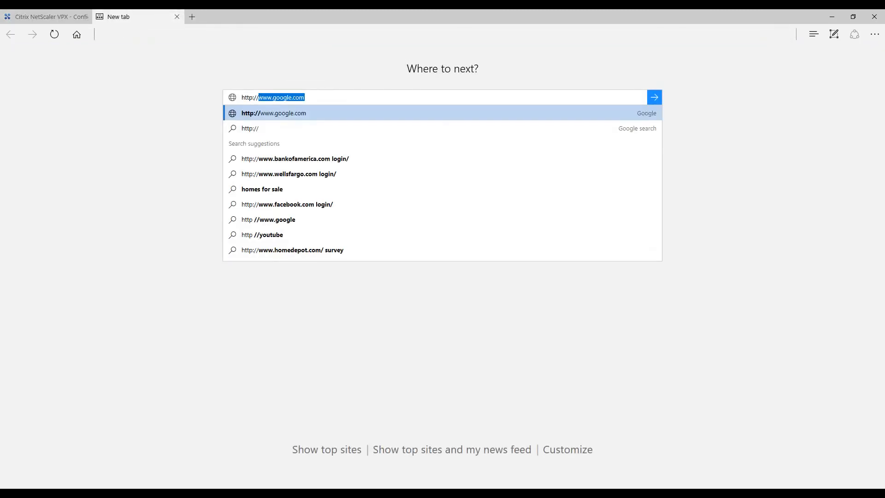
text(192.168.1.40)
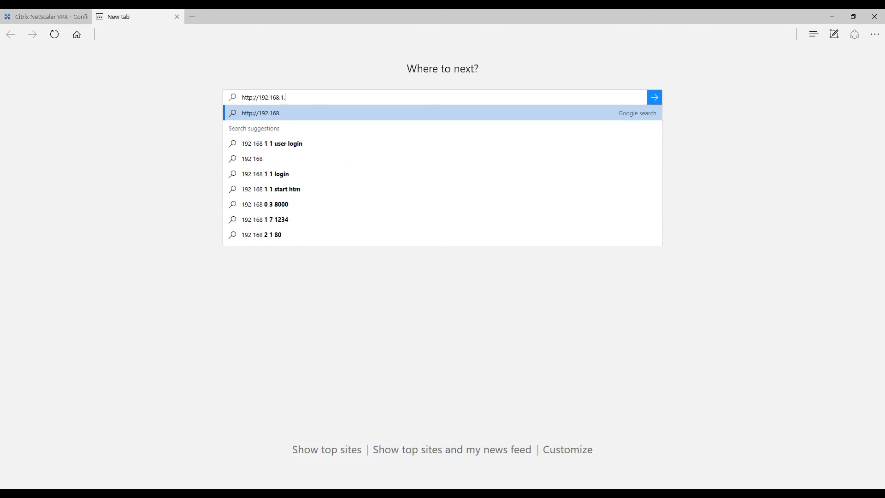
key(Return)
Log in to the camera site through the virtual server as admin with the account password.
text(admin)
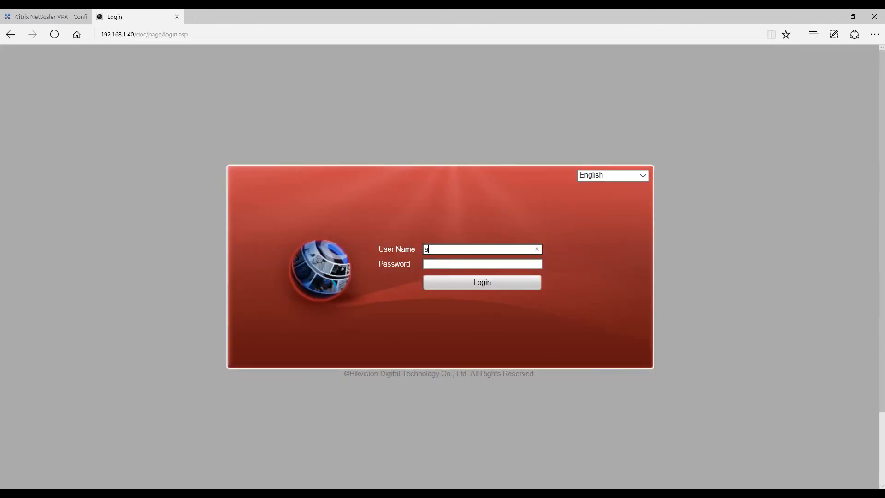
key(Tab)
text(••••••••)
key(Return)
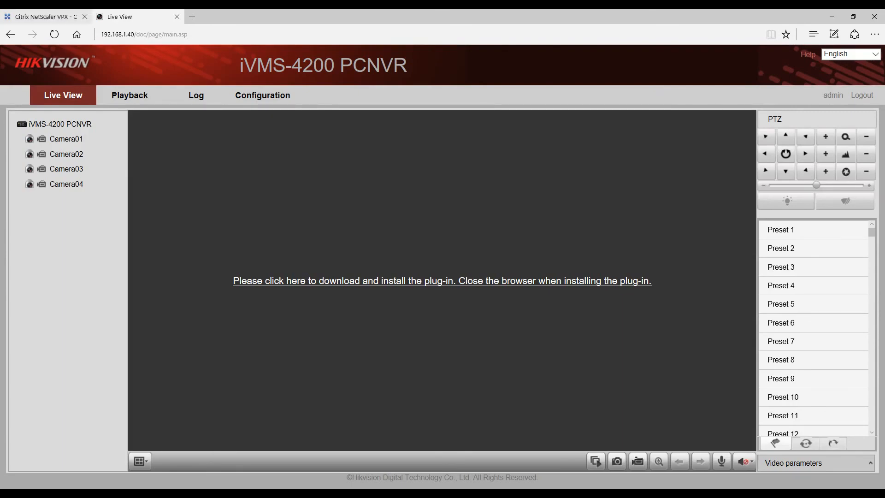
Compare the camera's live view page with the NetScaler tab, and close the camera page to return to the virtual servers list.
click(50, 17)
click(134, 16)
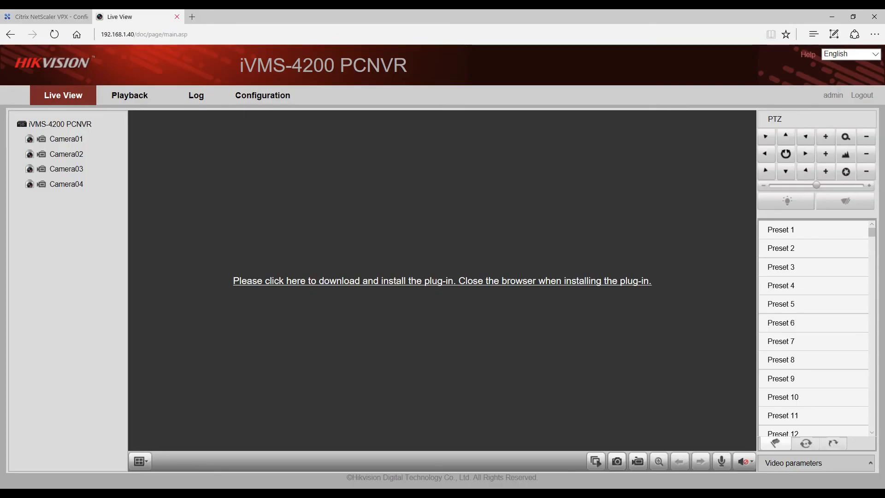
key(ctrl+w)
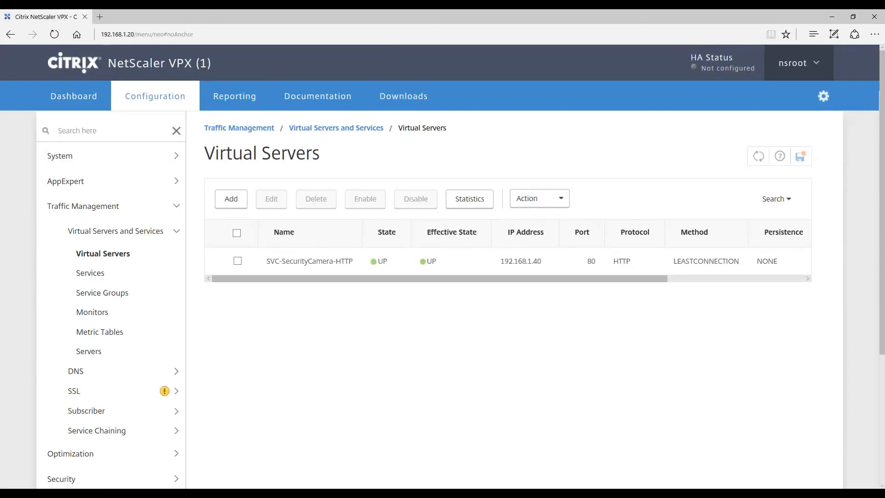